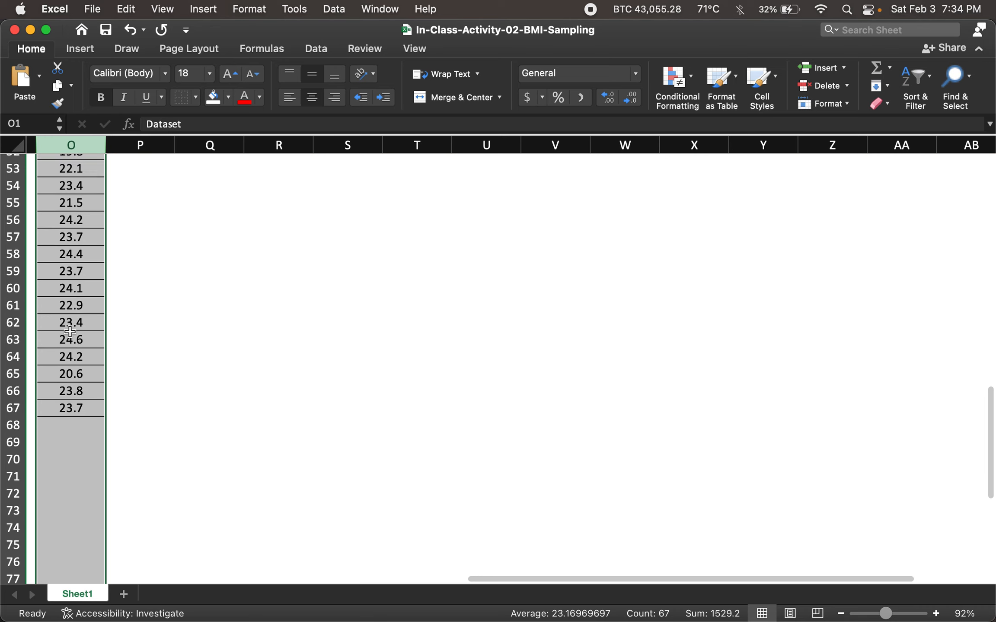
Step: Select all the BMI values in the Dataset column, from O67 up to O2, to review the population
click(73, 396)
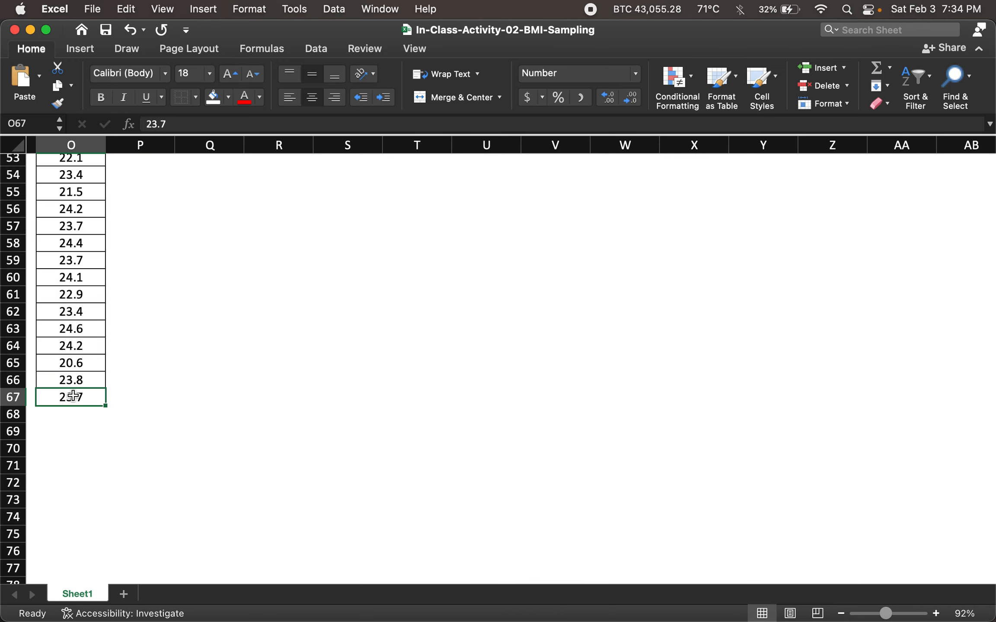
key(super+shift+Up)
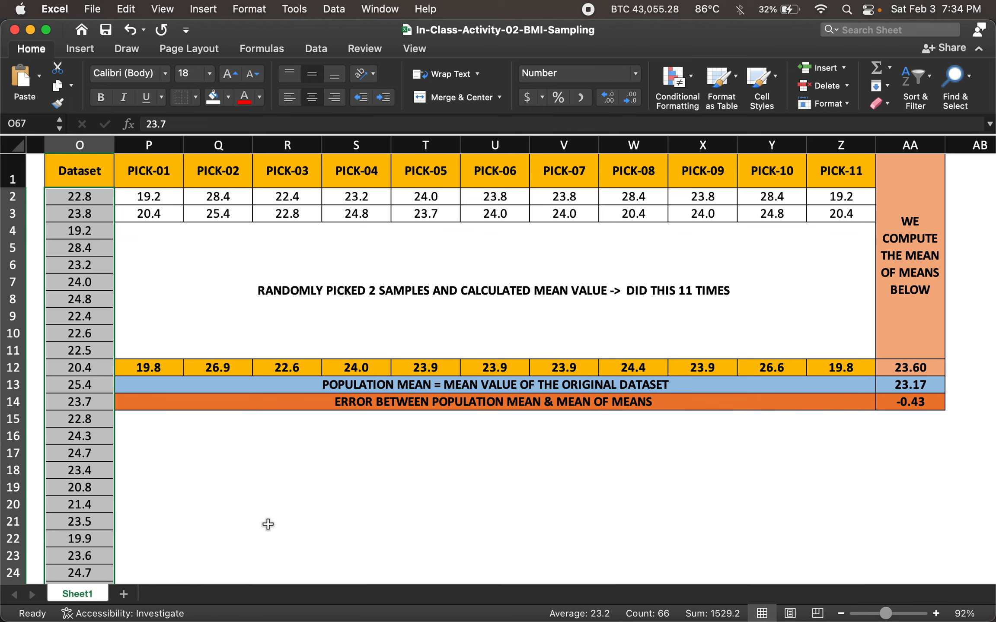
click(214, 505)
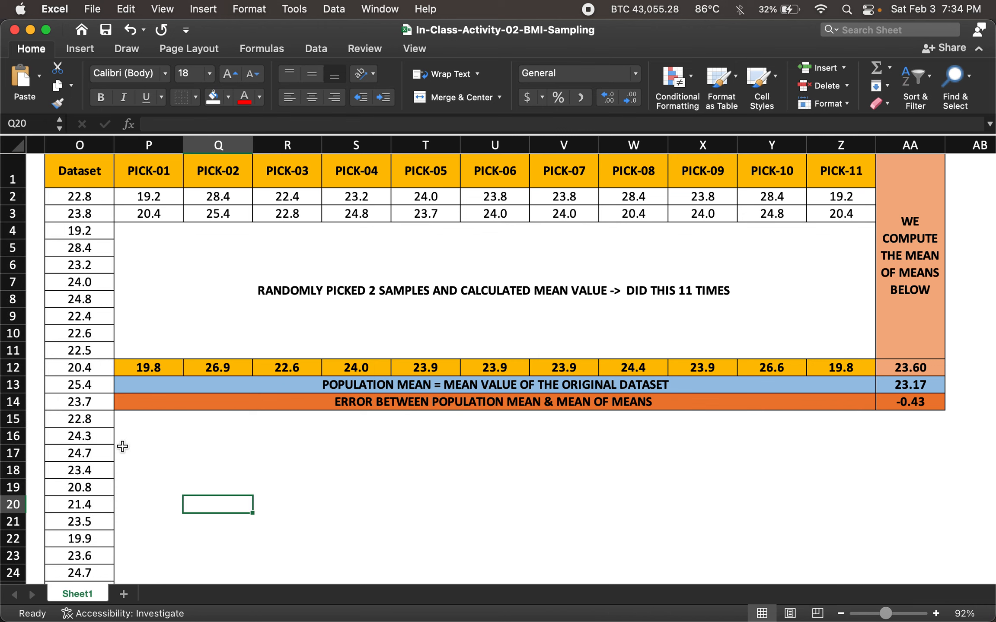
Step: Copy the dataset values in O11 and O27 into the two PICK-01 sample cells, P2:P3
click(76, 352)
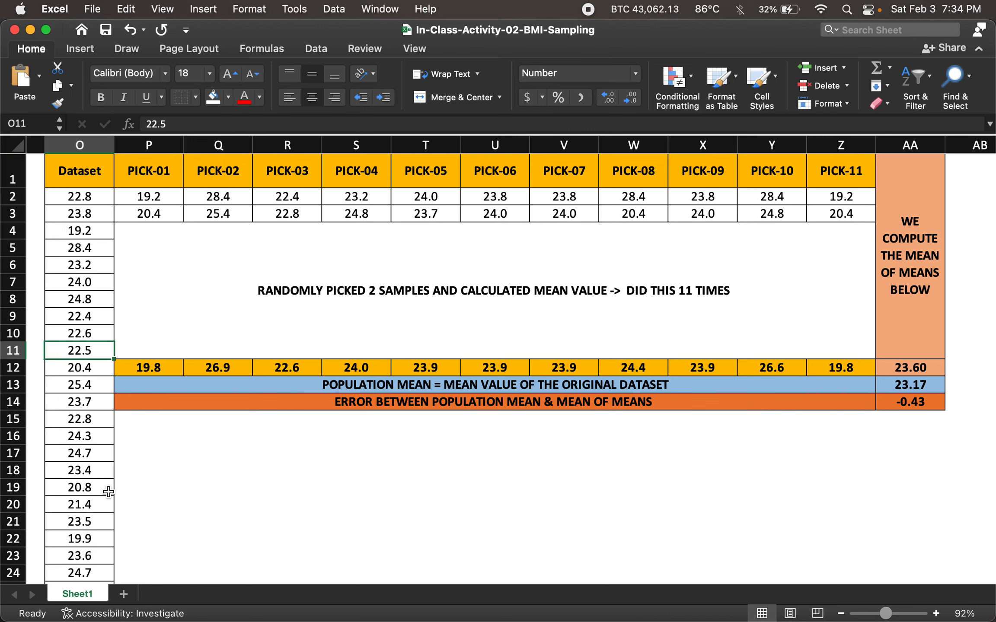
scroll(110, 504, down, 5)
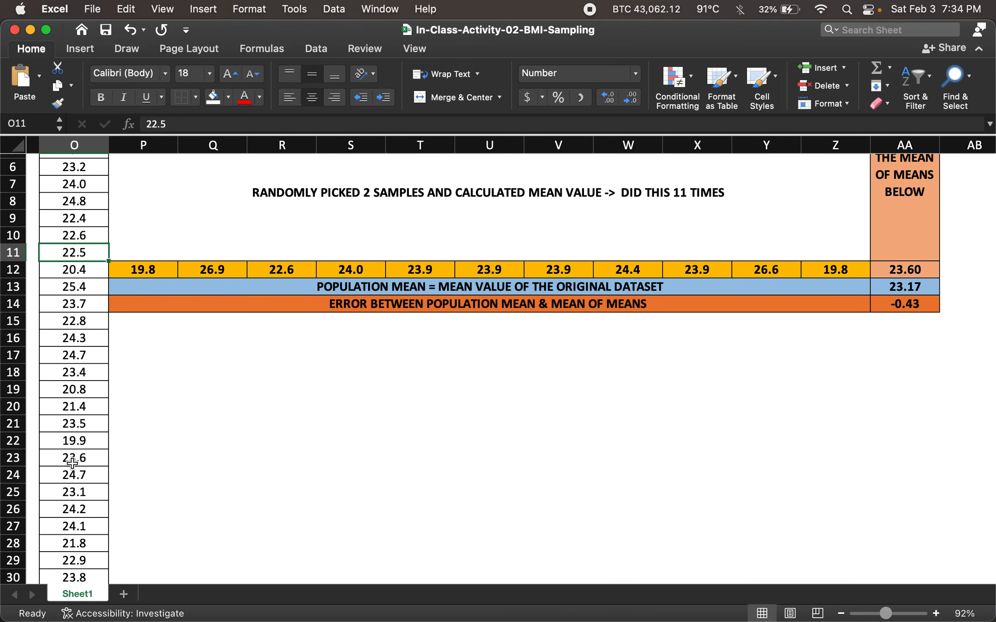
super+click(68, 529)
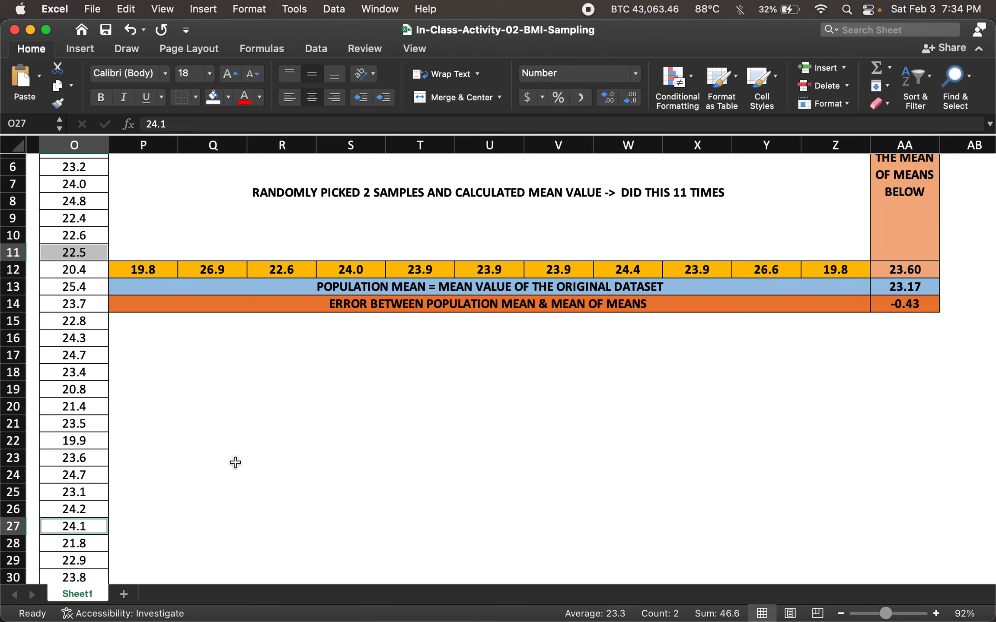
key(super+c)
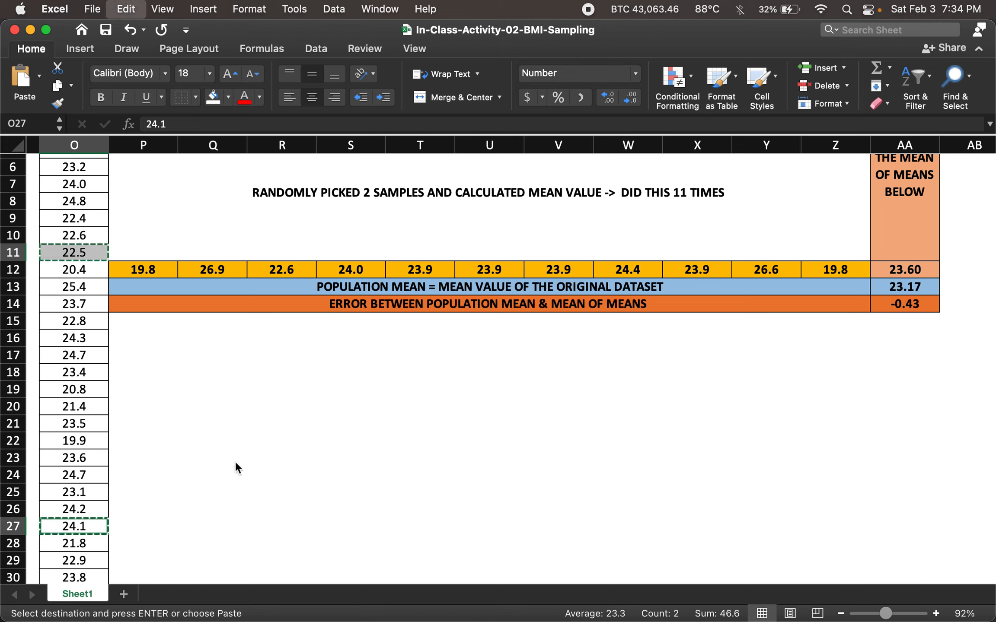
scroll(231, 404, up, 5)
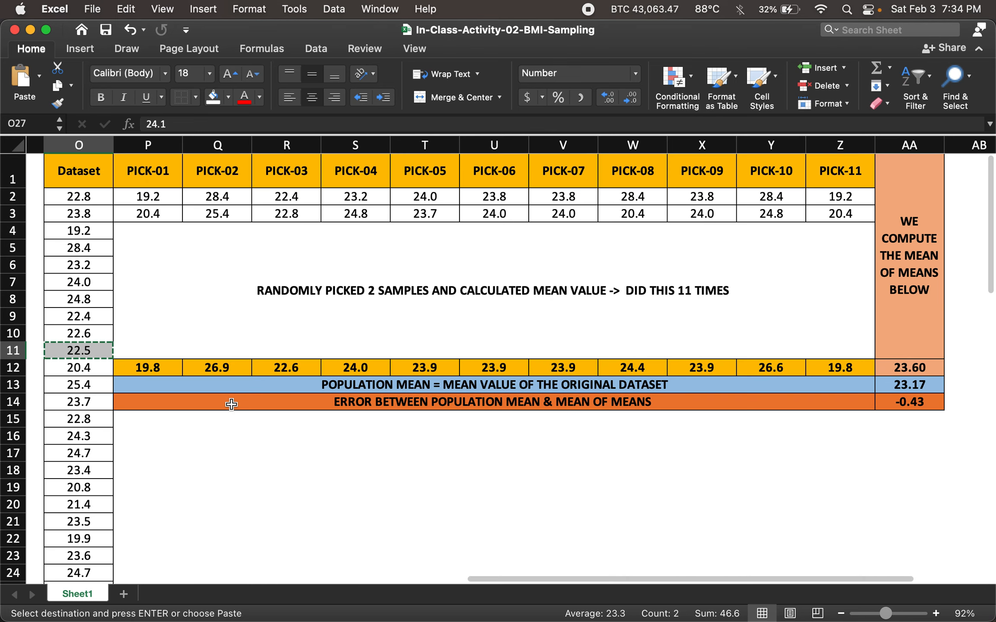
click(149, 198)
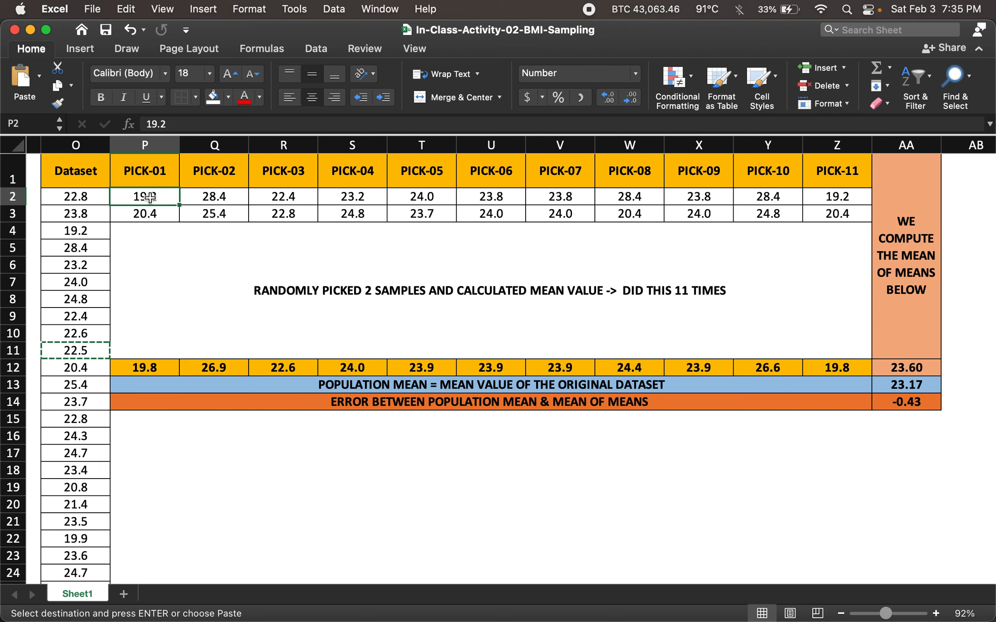
key(super+v)
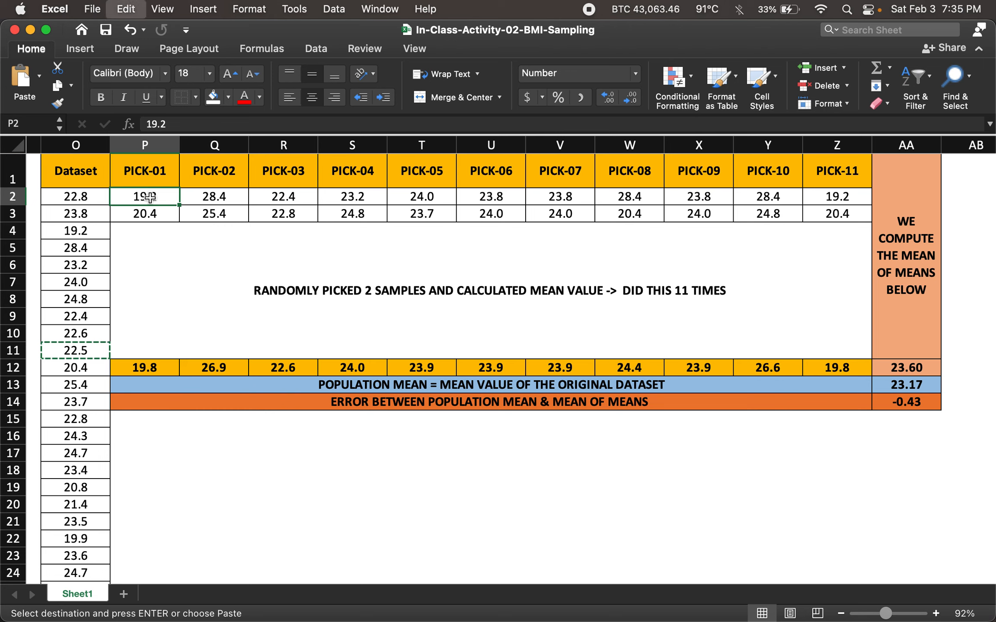
key(shift+Down)
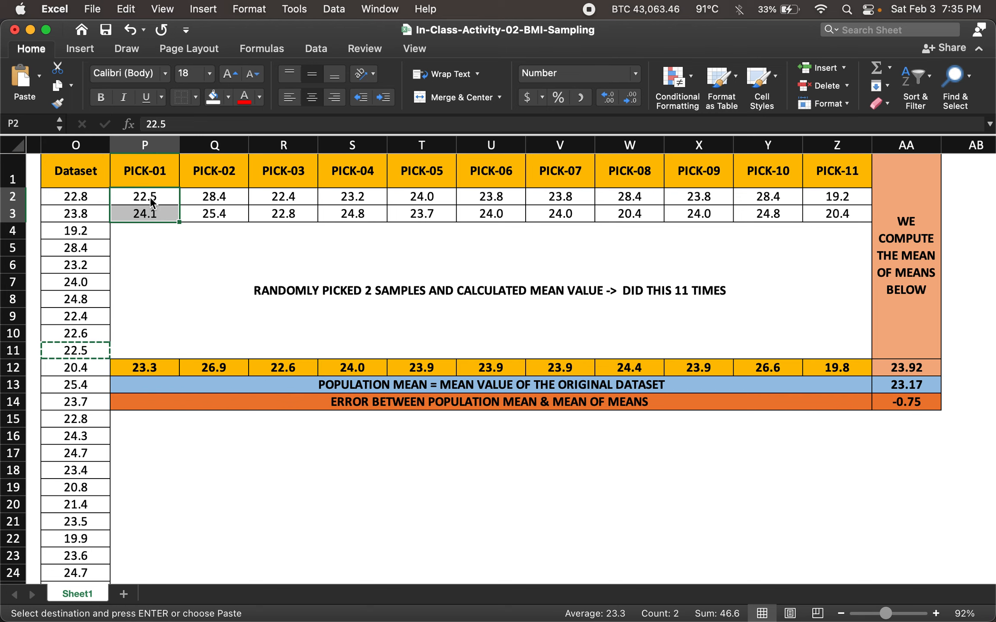
key(Escape)
click(156, 237)
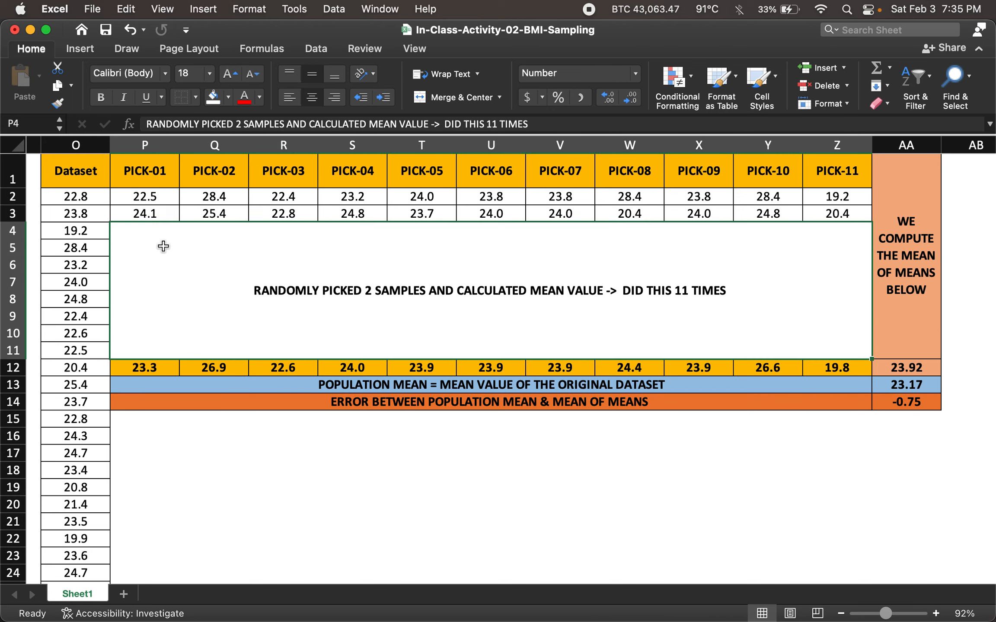
Step: Review the two-value samples in rows 2 and 3 for PICK-01, PICK-02 and PICK-11
click(154, 197)
key(shift+Down)
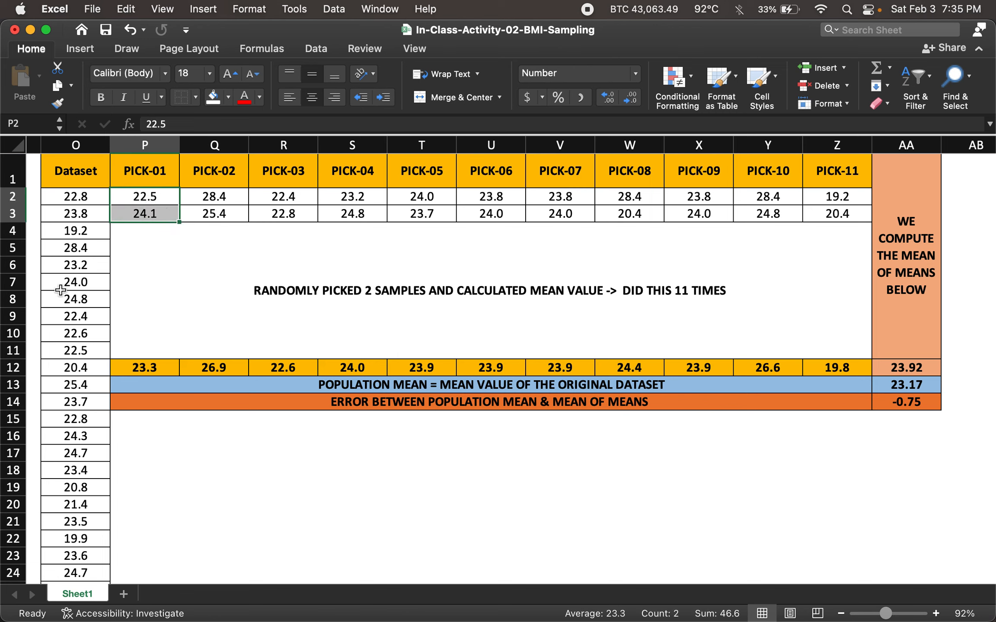
click(151, 146)
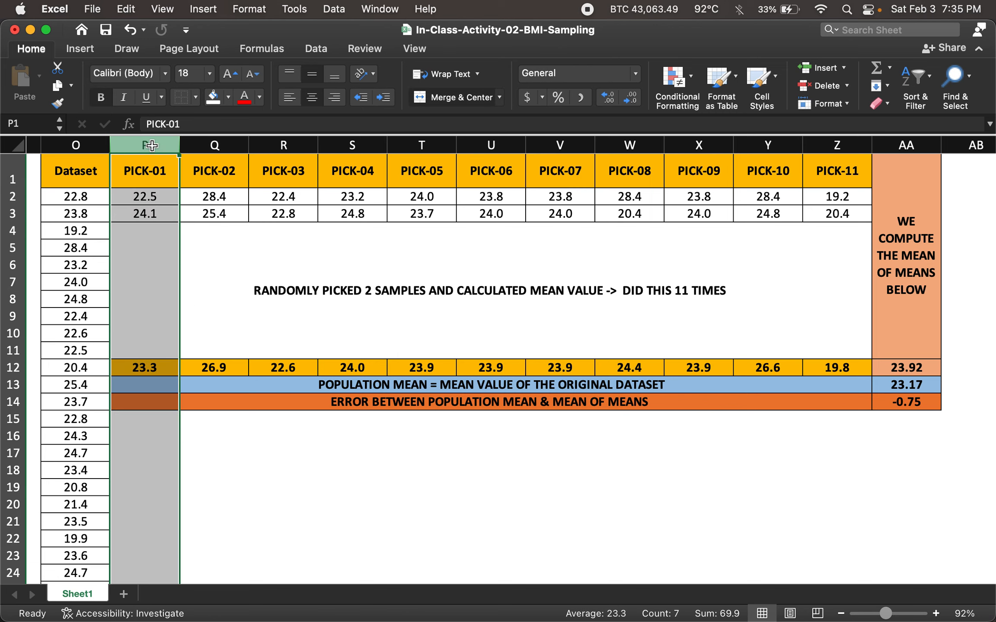
click(148, 193)
key(shift+Down)
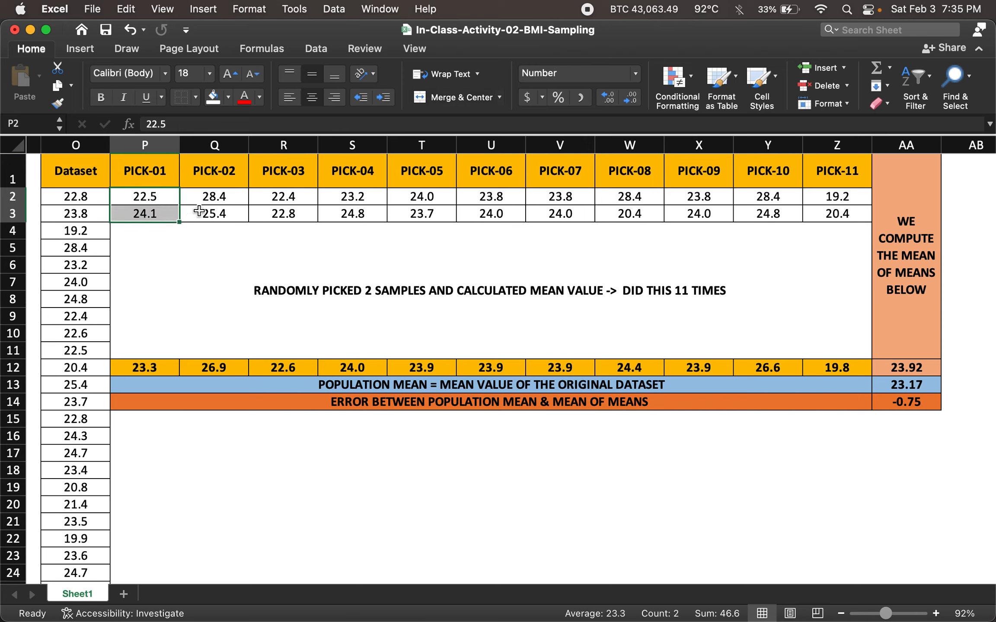
click(217, 196)
key(shift+Down)
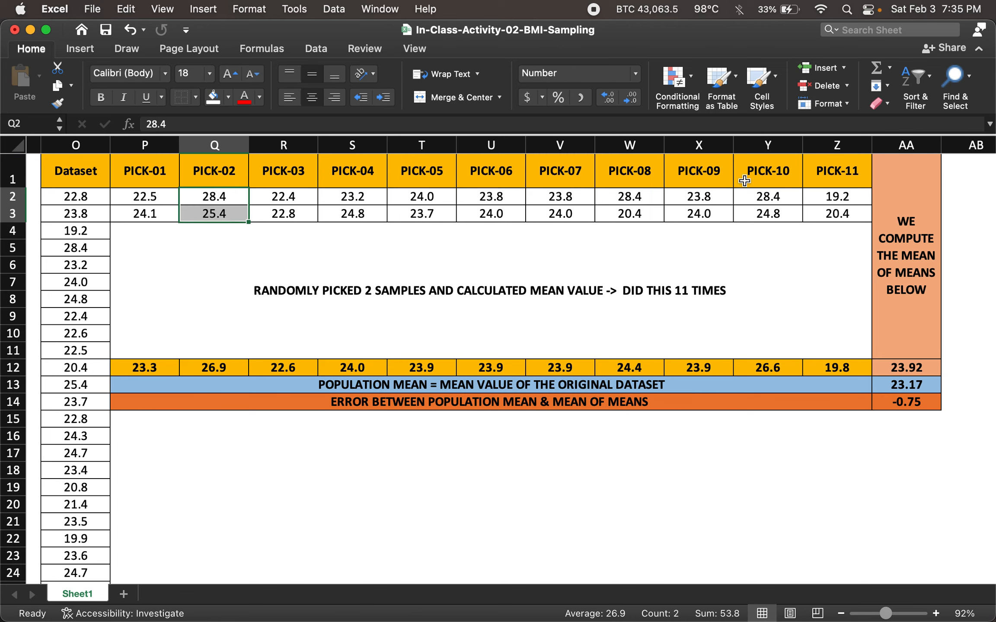
click(853, 197)
key(shift+Down)
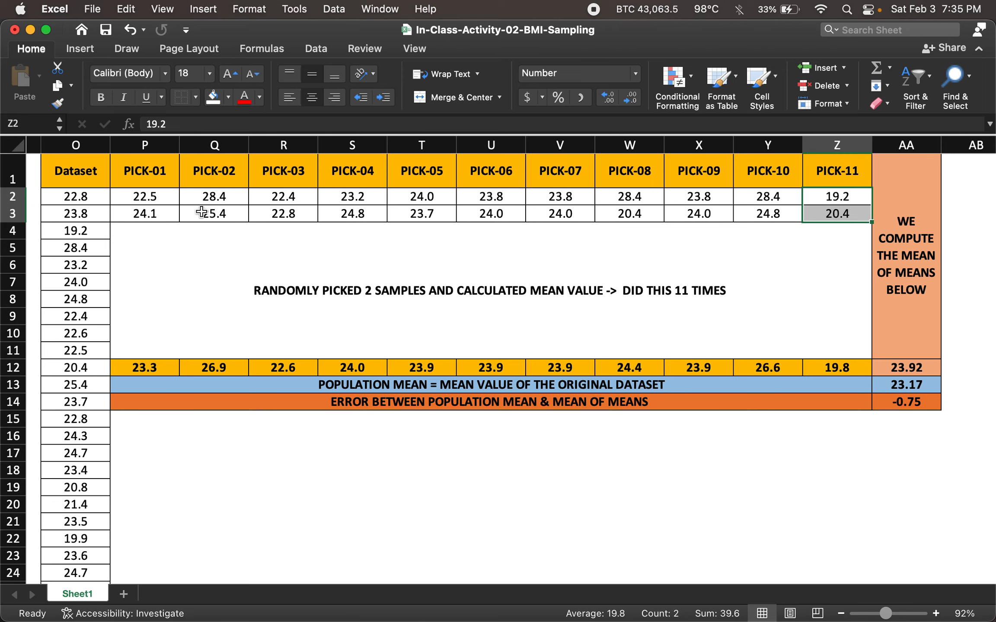
Step: Examine the row 12 sample means, checking the PICK-01 average formula and the columns through PICK-04
click(148, 366)
click(235, 124)
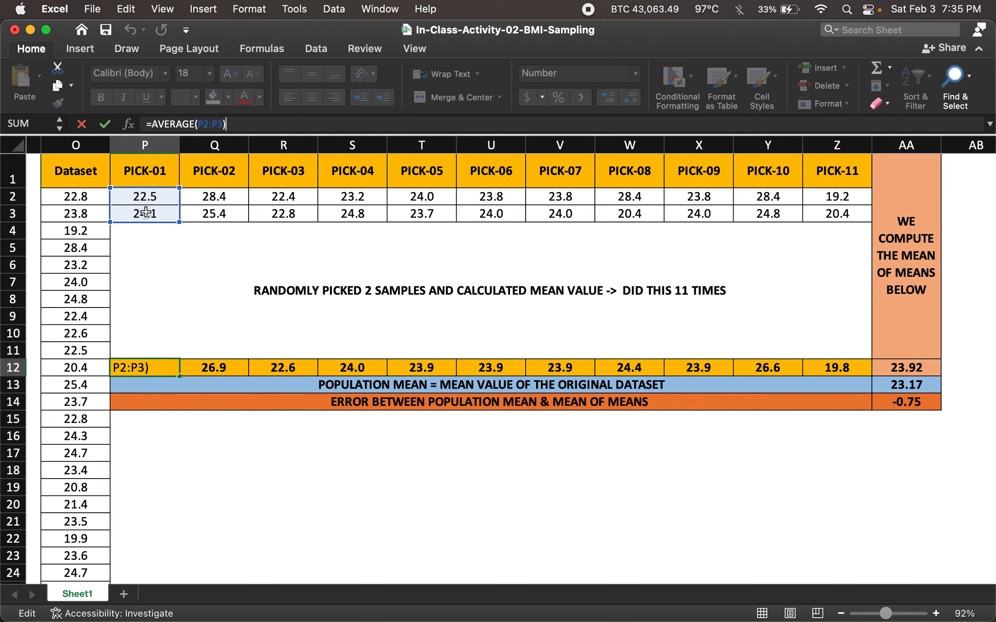
key(Return)
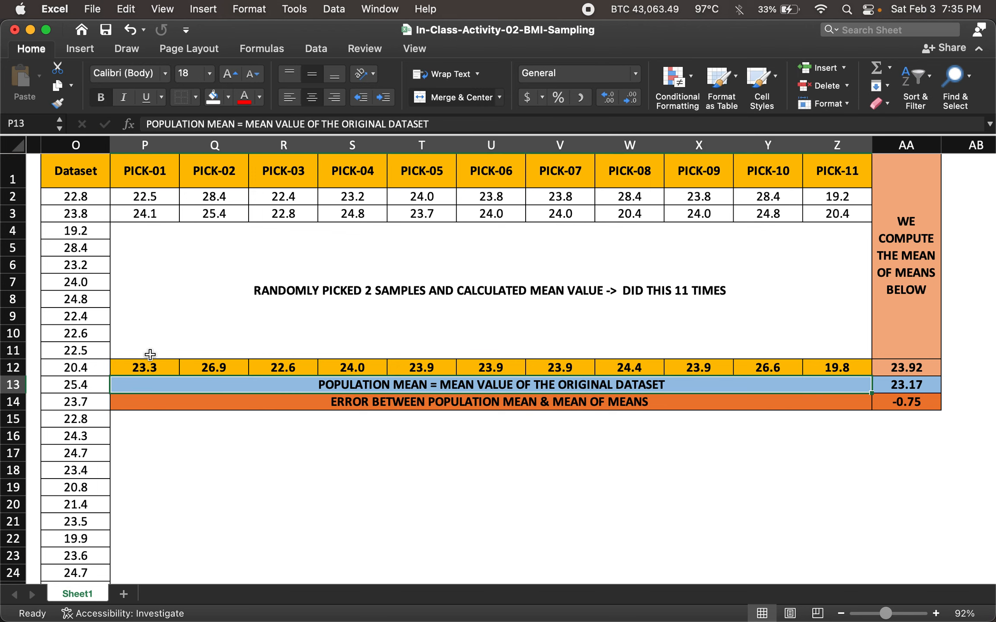
click(144, 368)
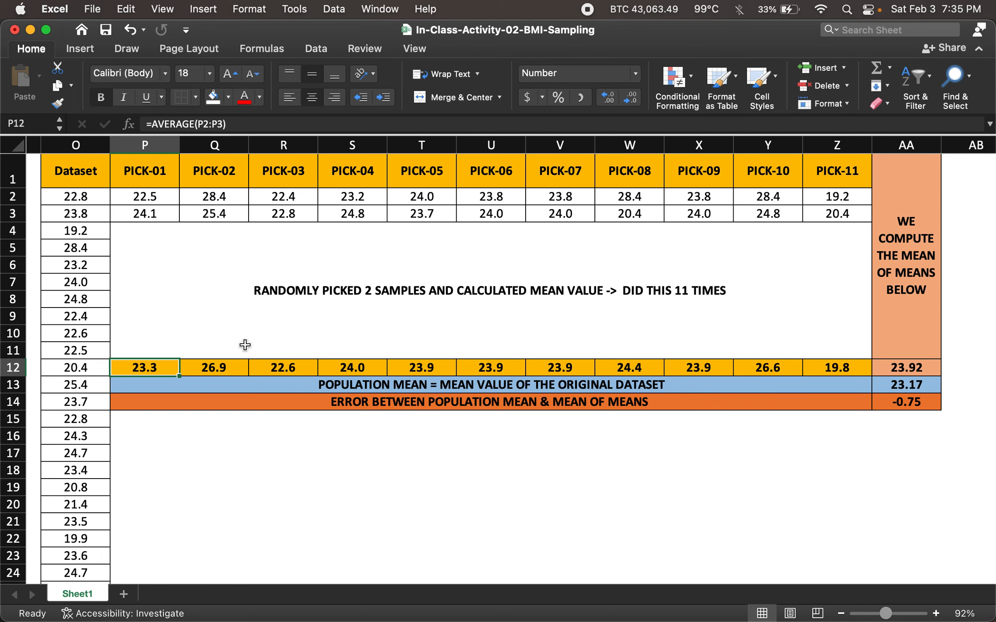
click(225, 368)
click(211, 144)
click(283, 144)
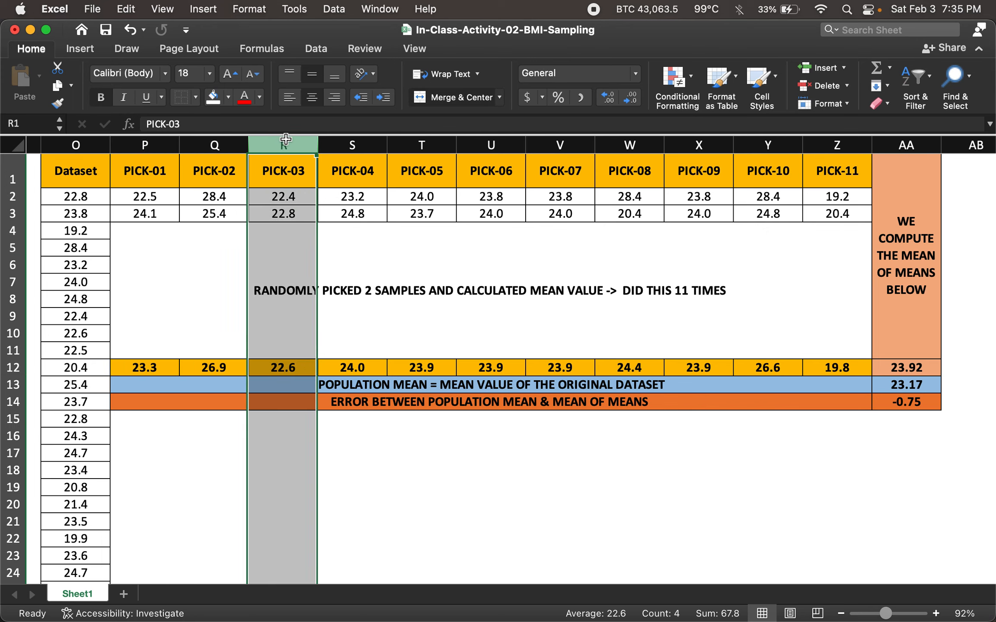
click(352, 144)
click(366, 366)
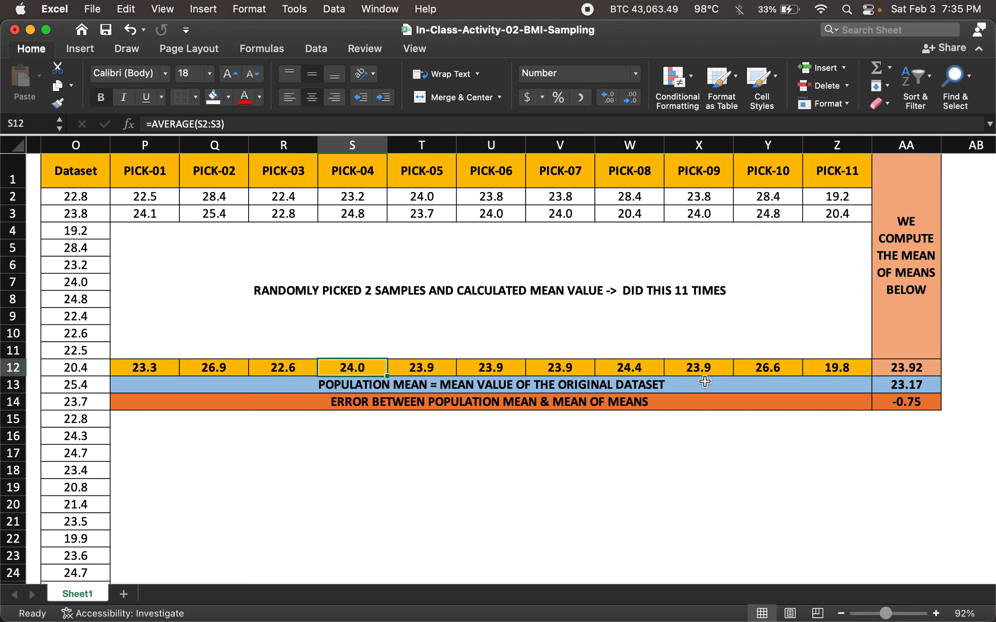
Step: Examine the mean-of-means formula in AA12 and the sample means P12:Z12 that it averages
click(899, 361)
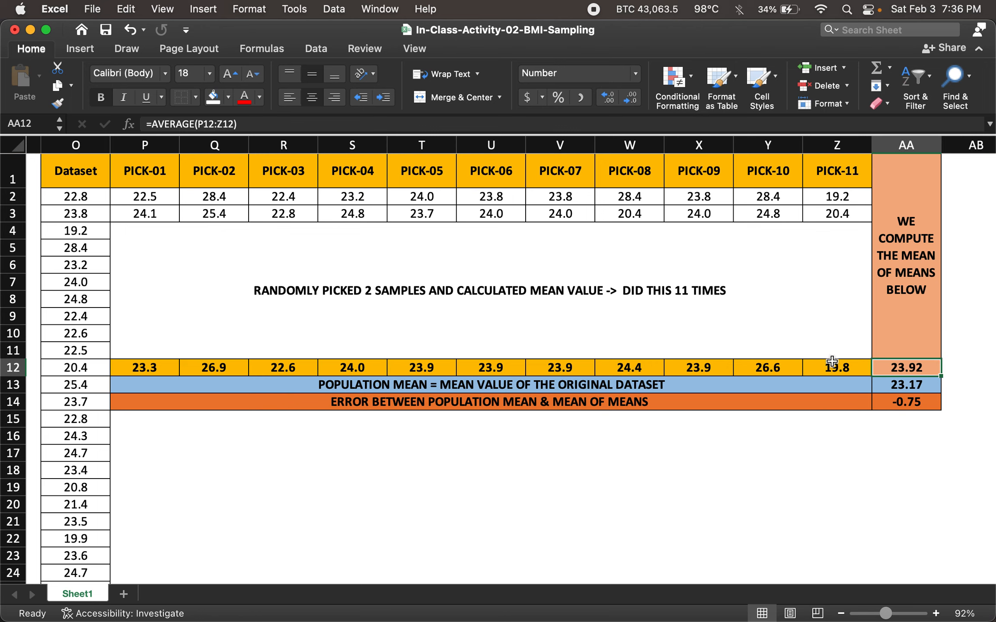
click(137, 366)
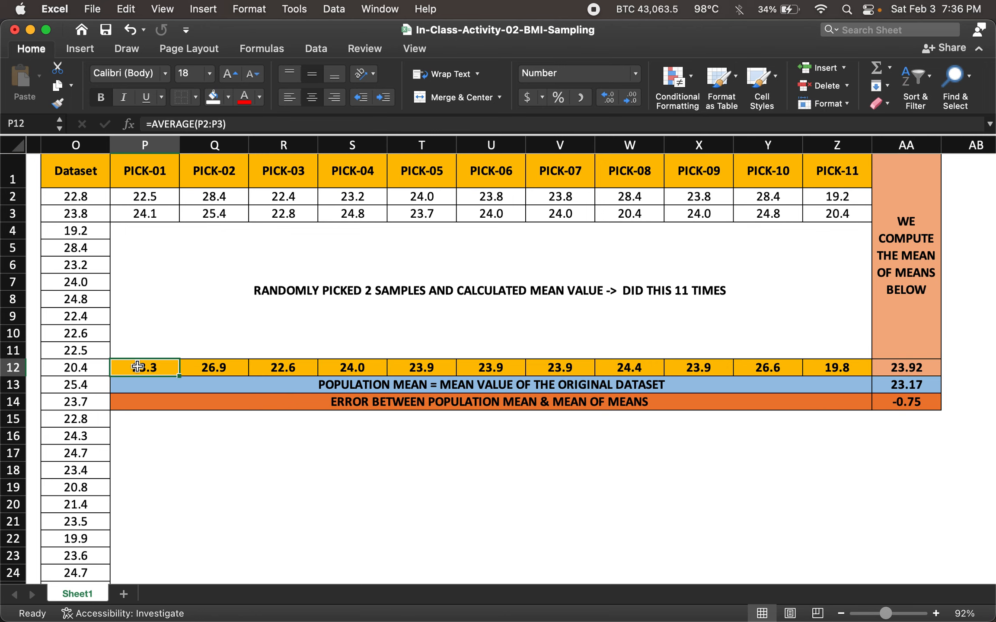
shift+click(838, 368)
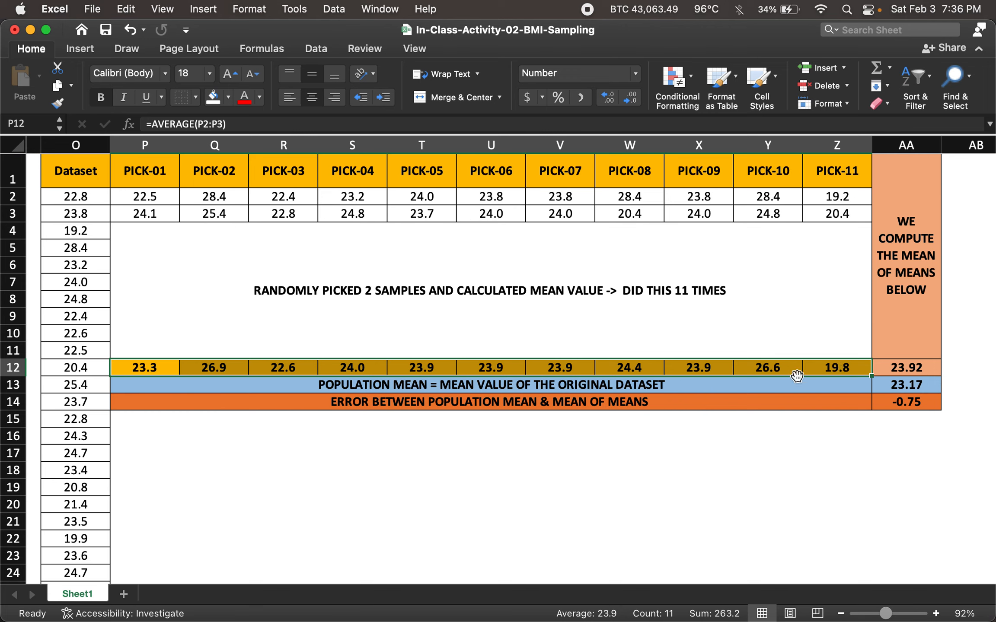
click(912, 368)
click(693, 124)
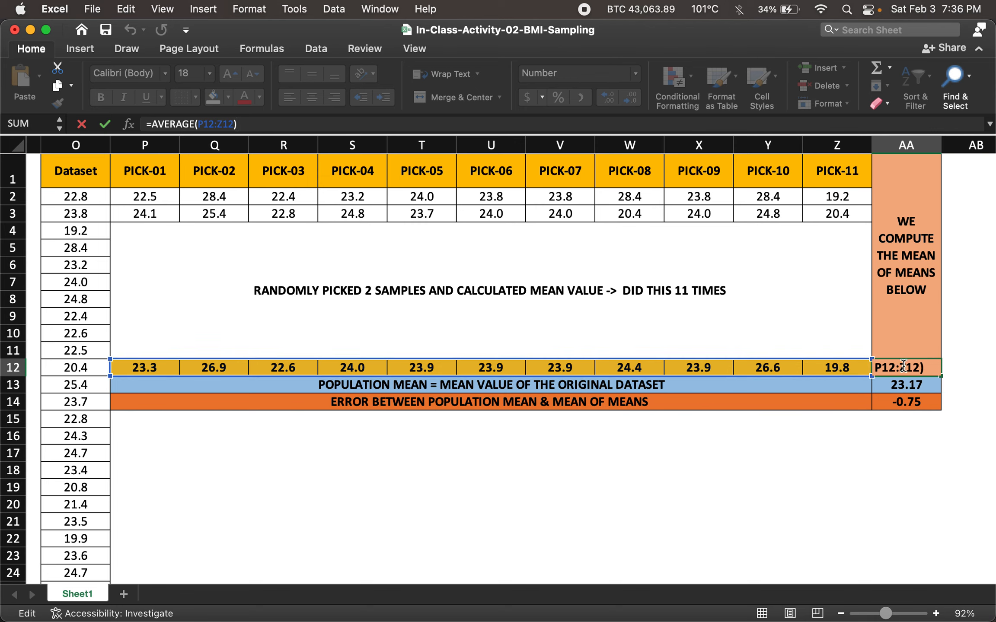
key(Return)
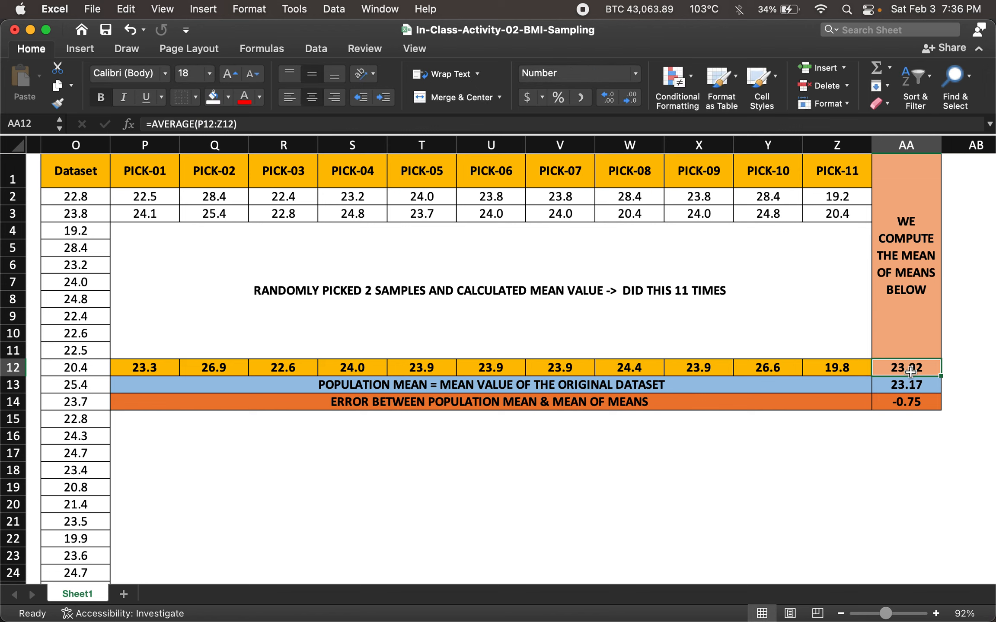
Step: Check the population mean formula in AA13 against the average of the dataset values O2:O67
click(890, 388)
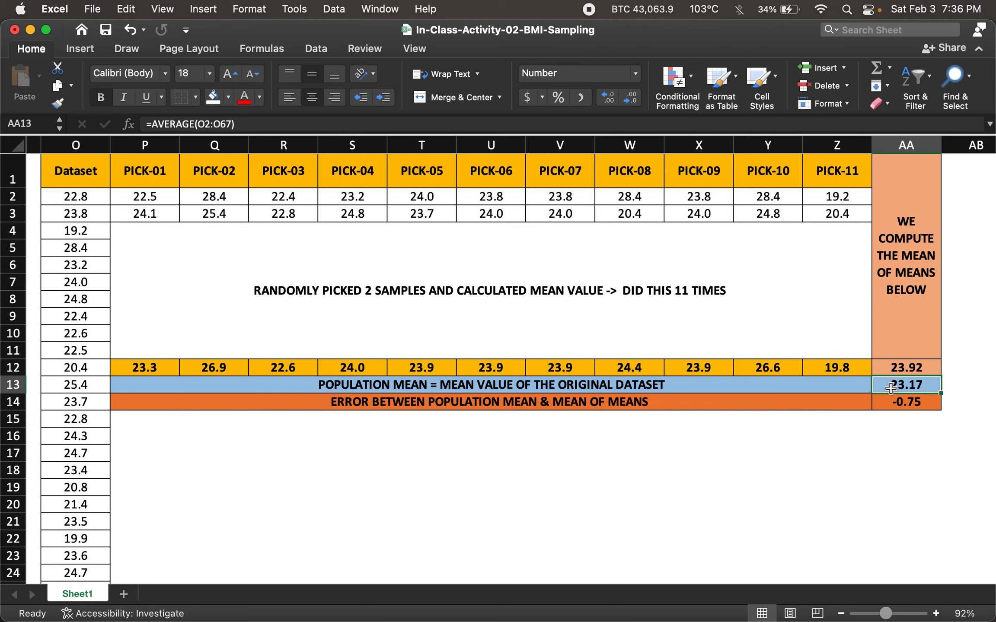
click(75, 198)
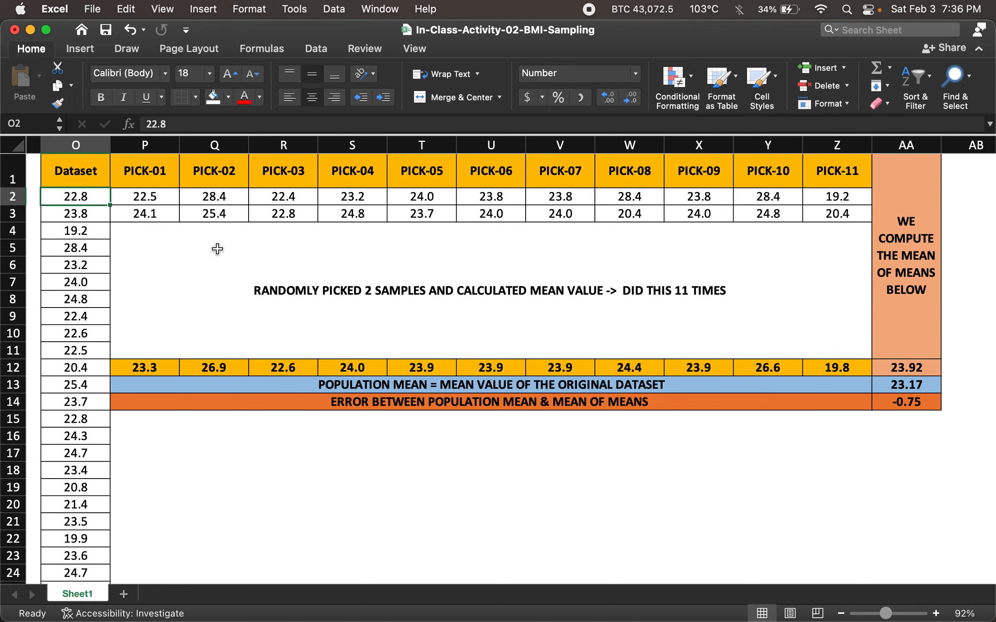
key(super+shift+Down)
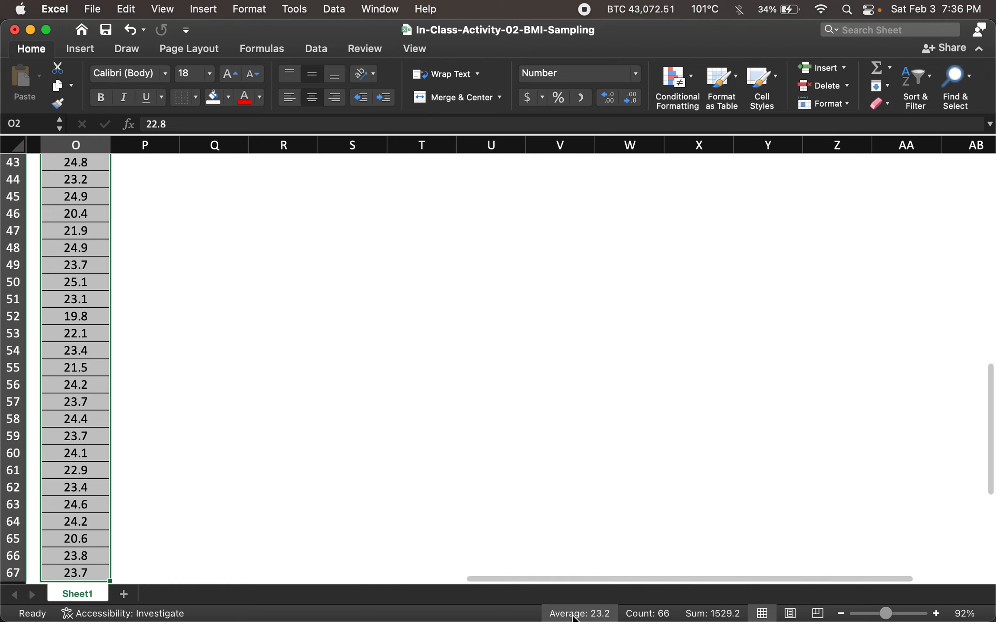
scroll(746, 331, up, 15)
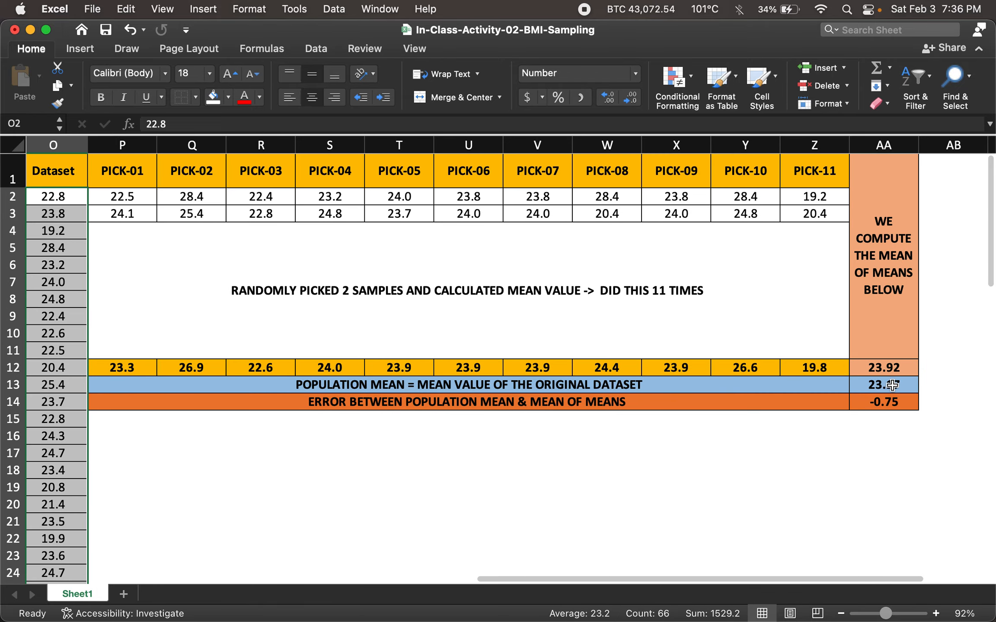
click(890, 385)
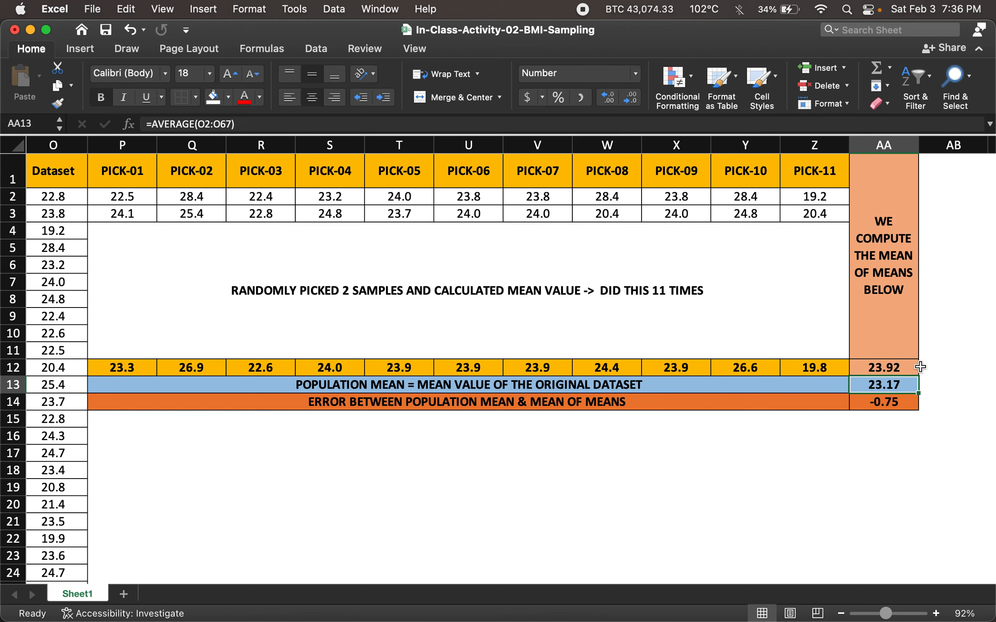
Step: Examine the formula in AA14 for the error between the population mean and the mean of means
click(880, 402)
click(228, 125)
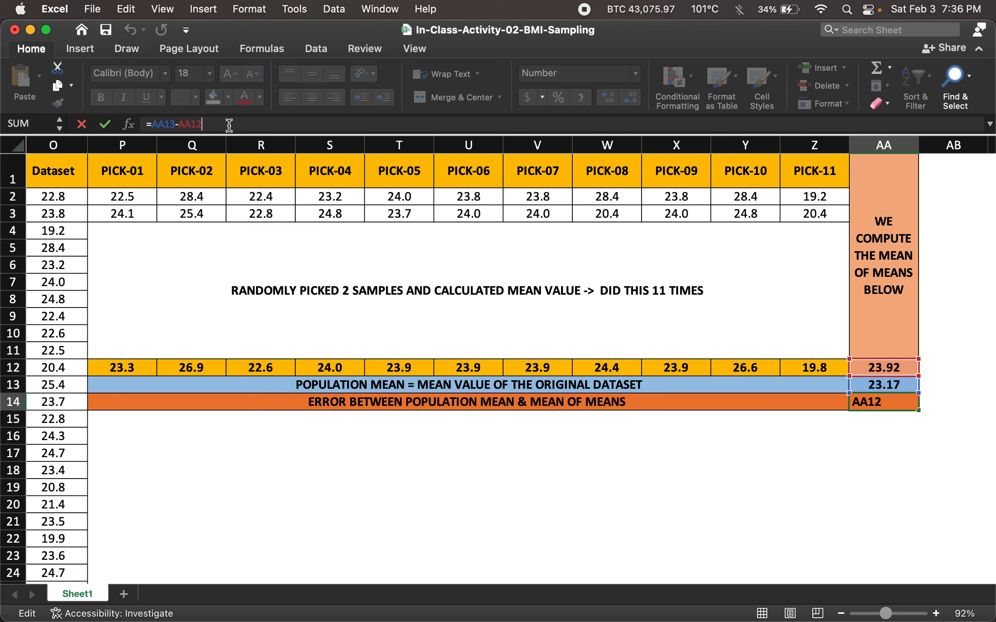
key(Return)
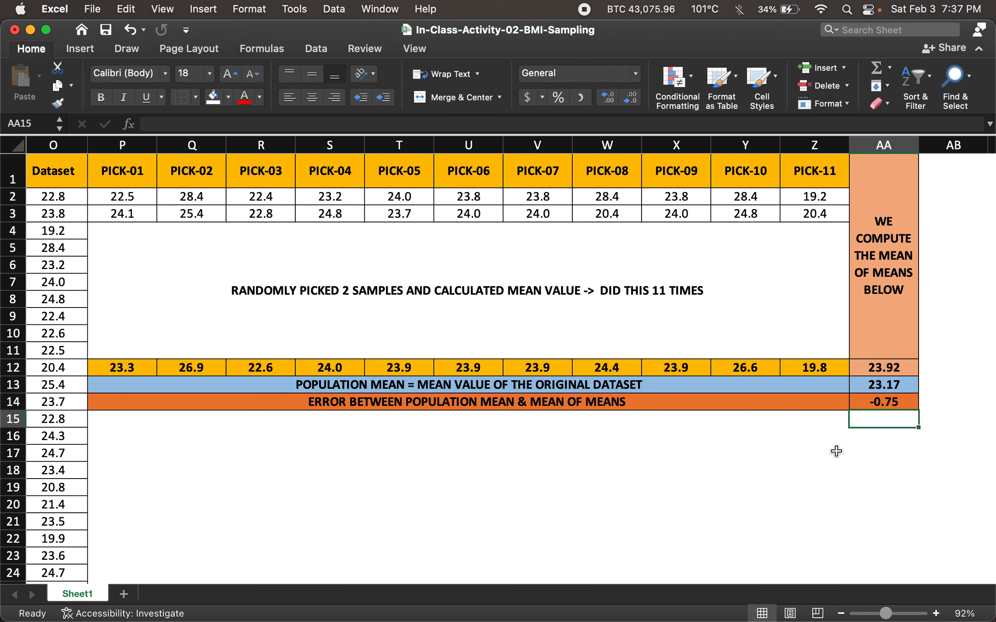
click(882, 406)
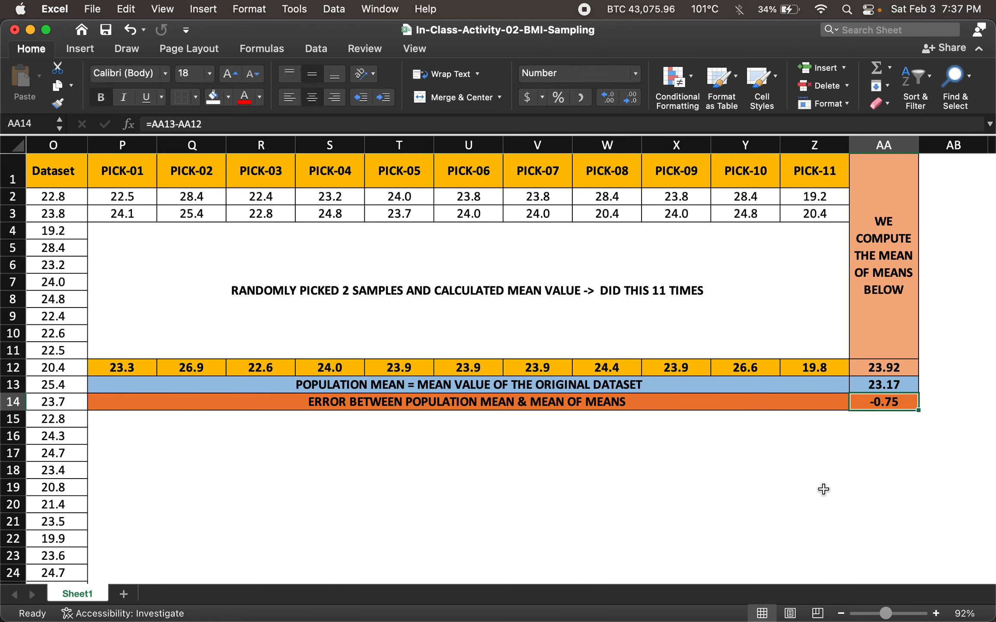
Step: Compare the two-value PICK-01 sample in P2:P3 with the ten-value sample in B2:B11 and its average formula in B12
click(133, 198)
key(shift+Down)
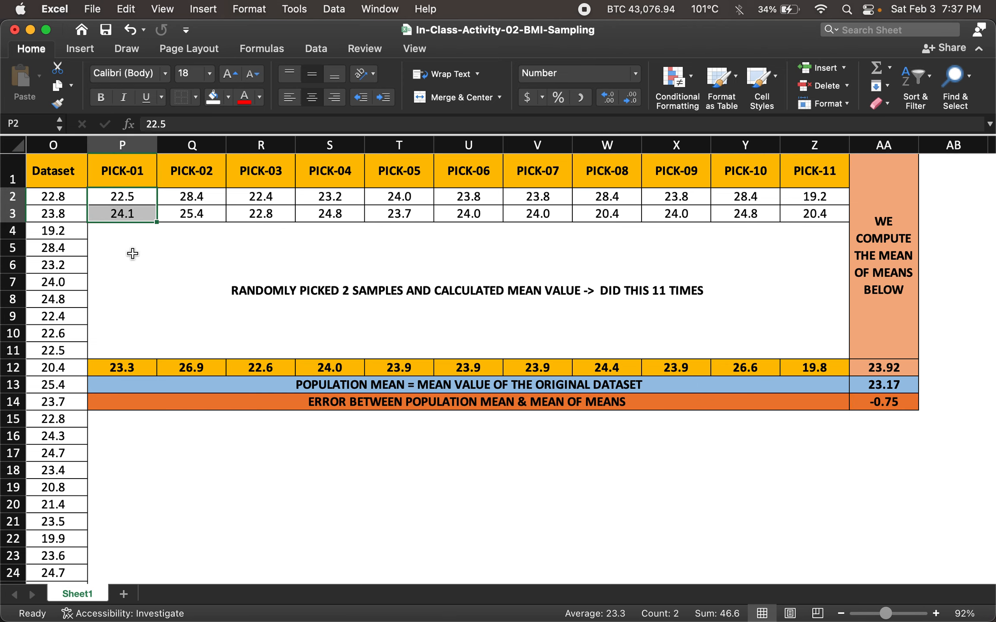
scroll(133, 255, left, 15)
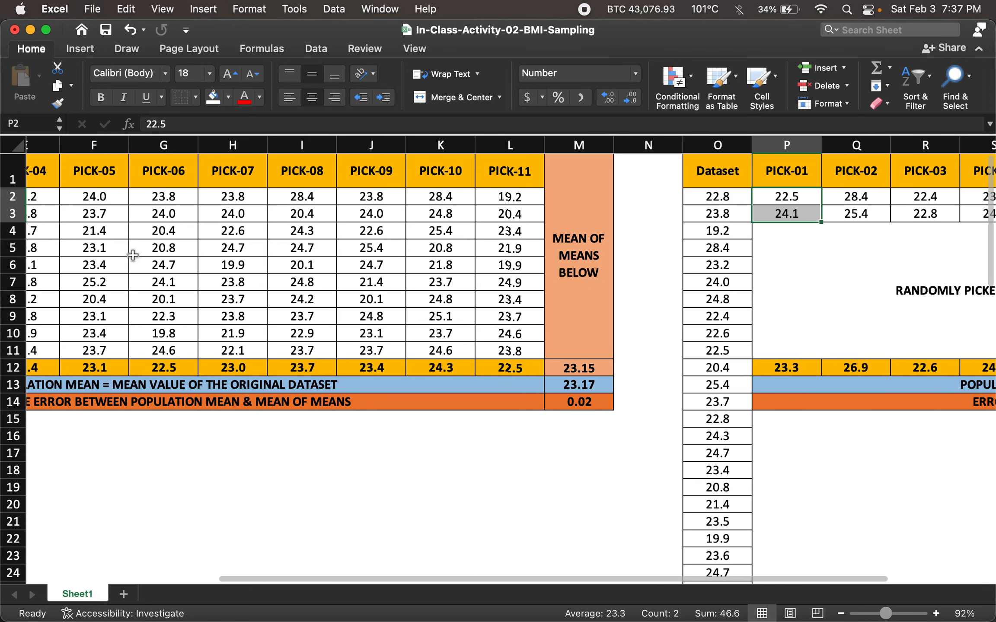
click(138, 198)
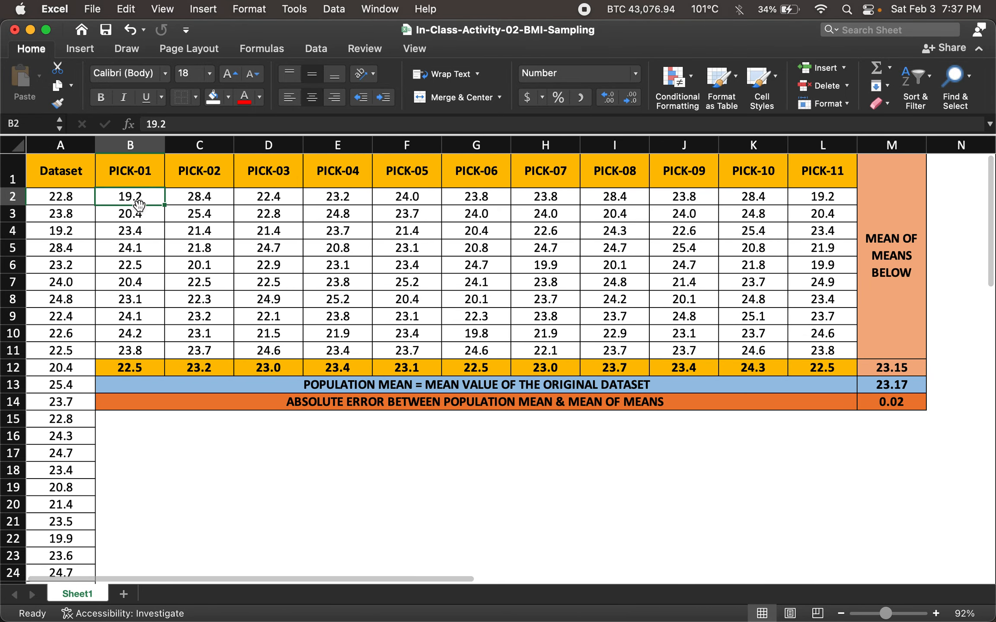
shift+click(143, 342)
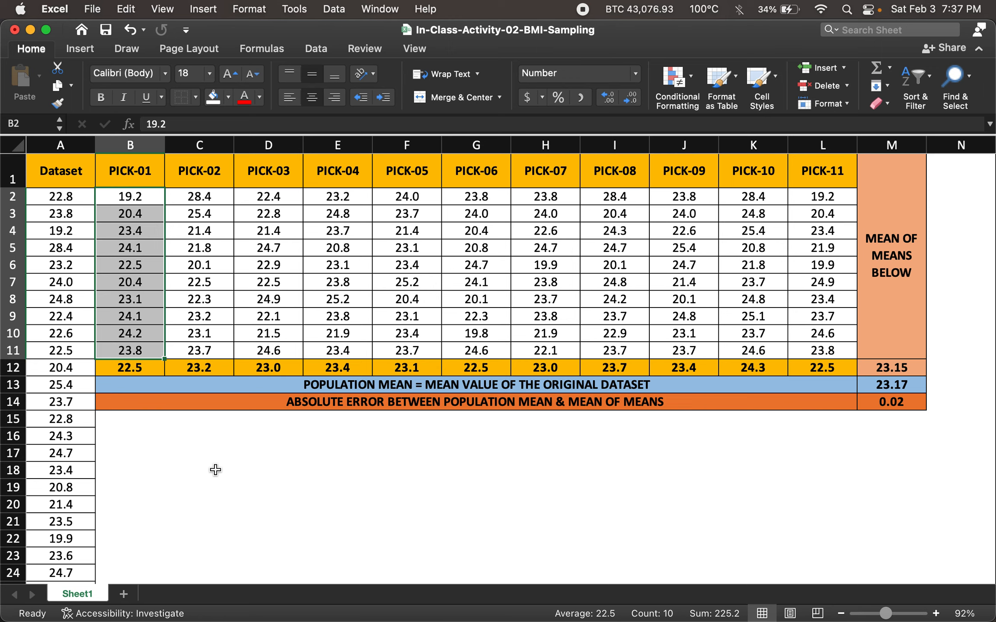
click(138, 371)
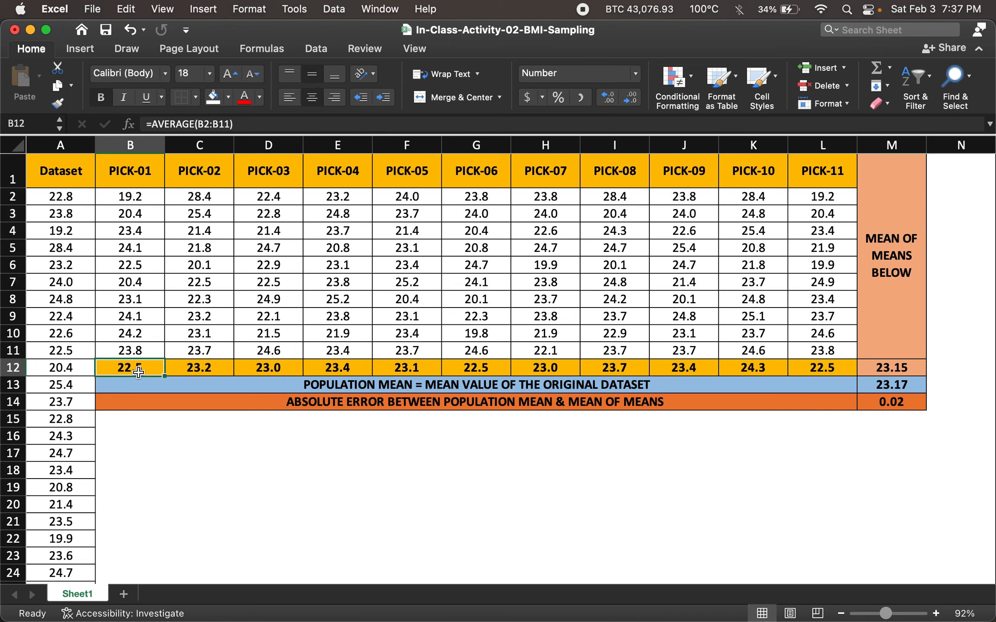
Step: Examine the ten-value table's formulas for the mean of means in M12, population mean in M13 and absolute error in M14
click(873, 366)
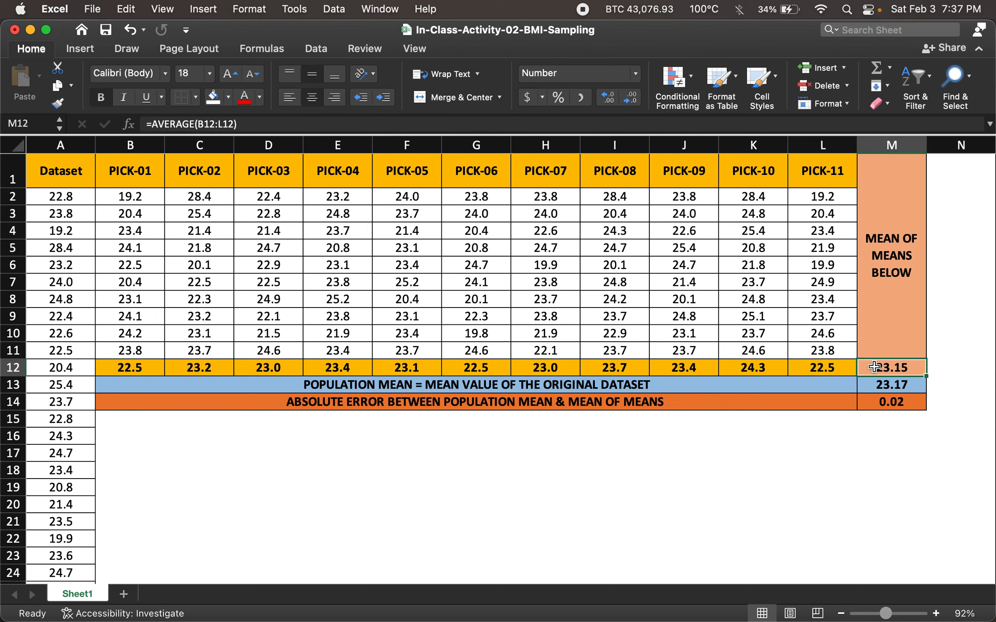
click(886, 145)
click(892, 368)
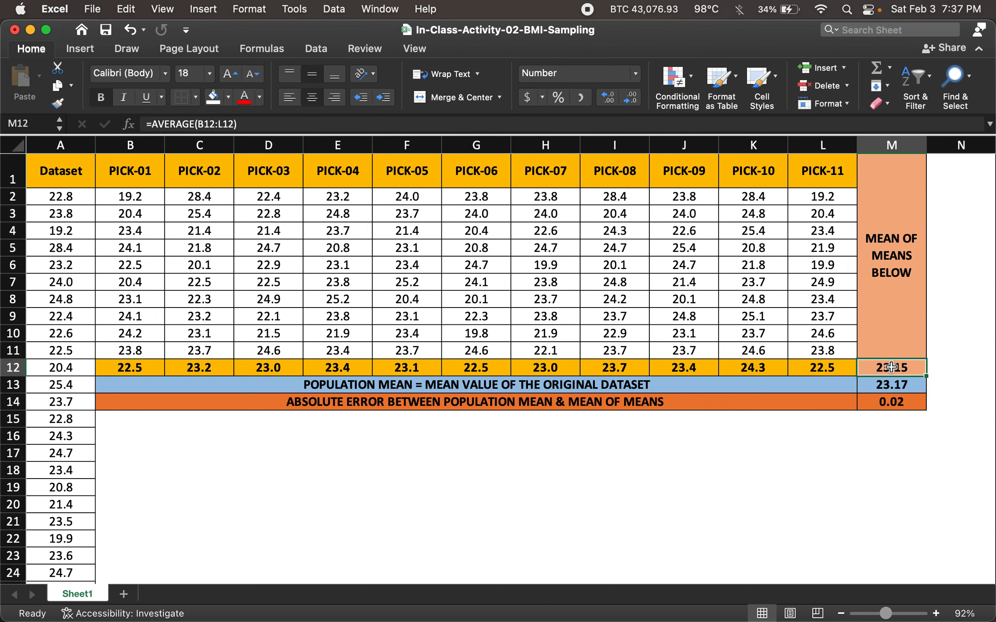
click(888, 384)
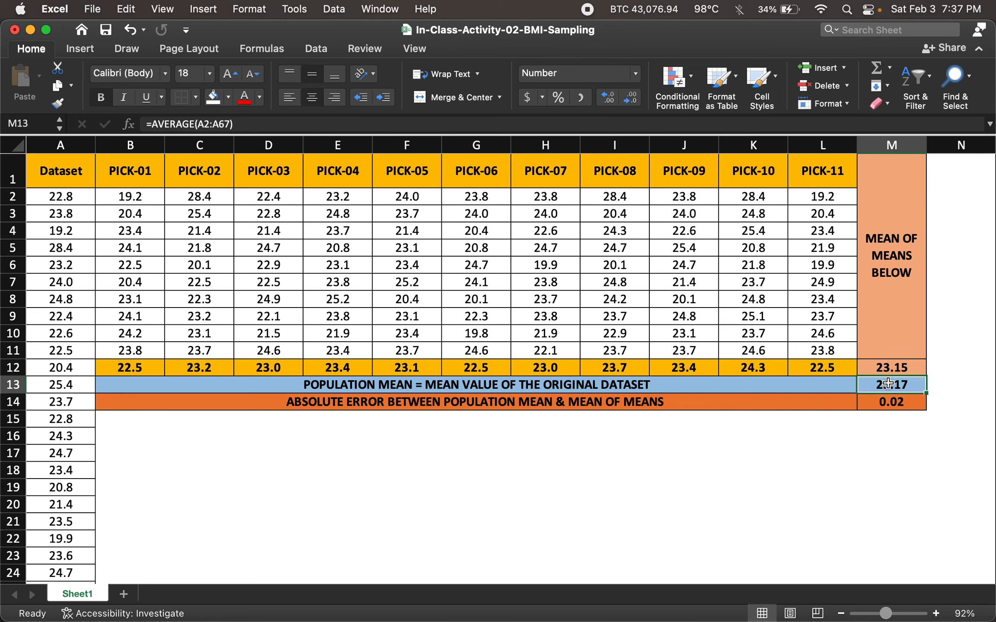
click(889, 404)
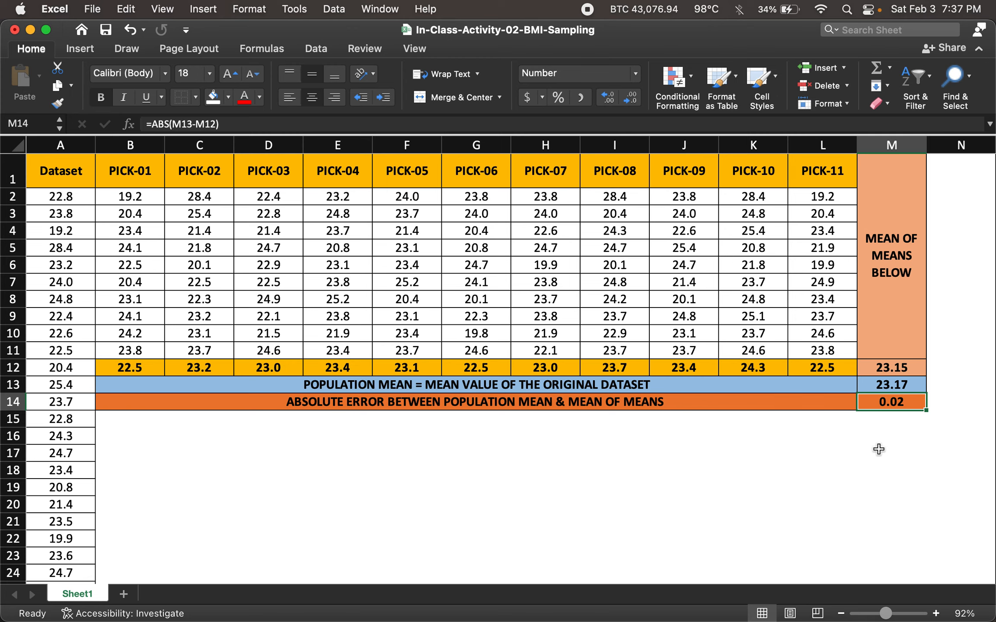
Step: Make the two-value table's error in AA14 absolute by changing its formula to =ABS(AA13-AA12)
scroll(879, 449, right, 15)
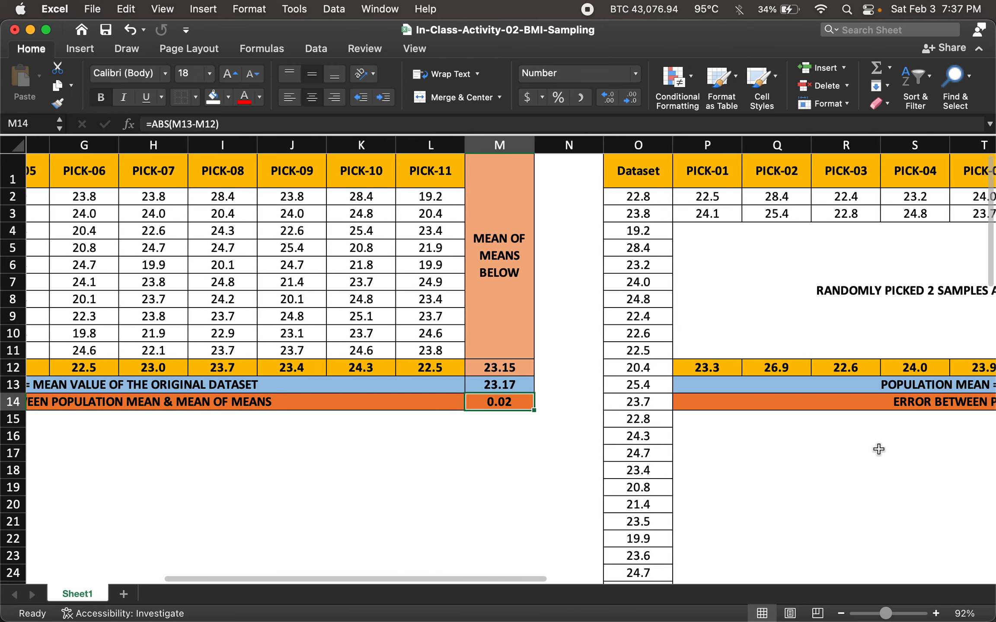
scroll(878, 449, down, 3)
scroll(878, 449, right, 5)
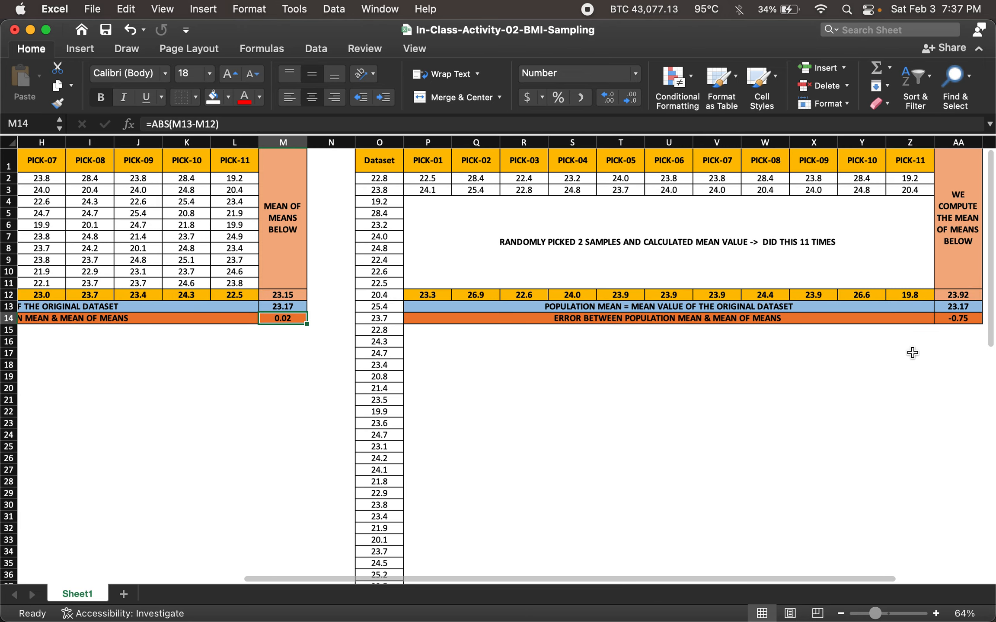
scroll(912, 352, right, 2)
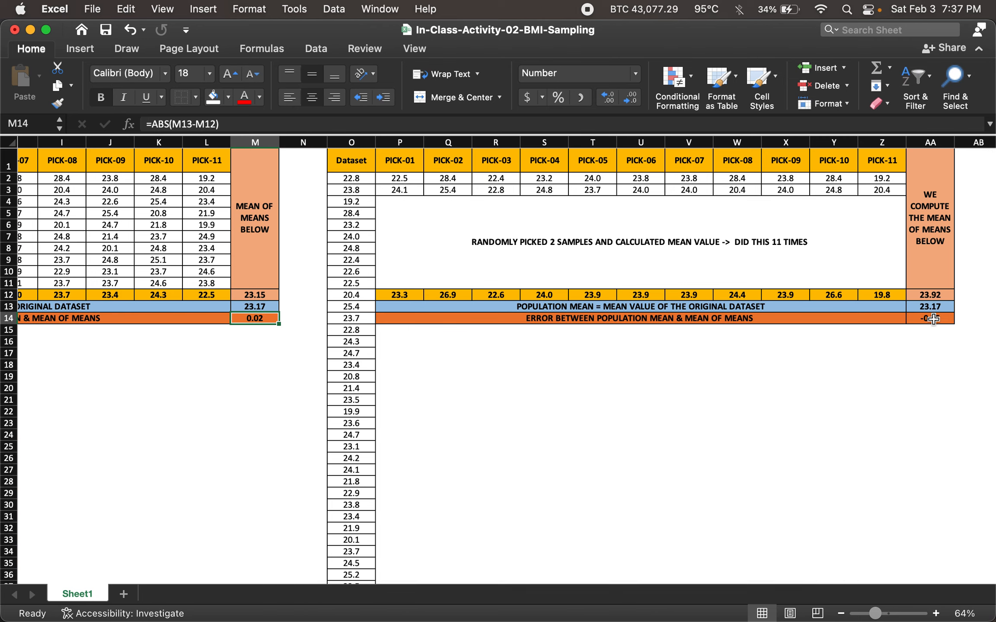
click(933, 319)
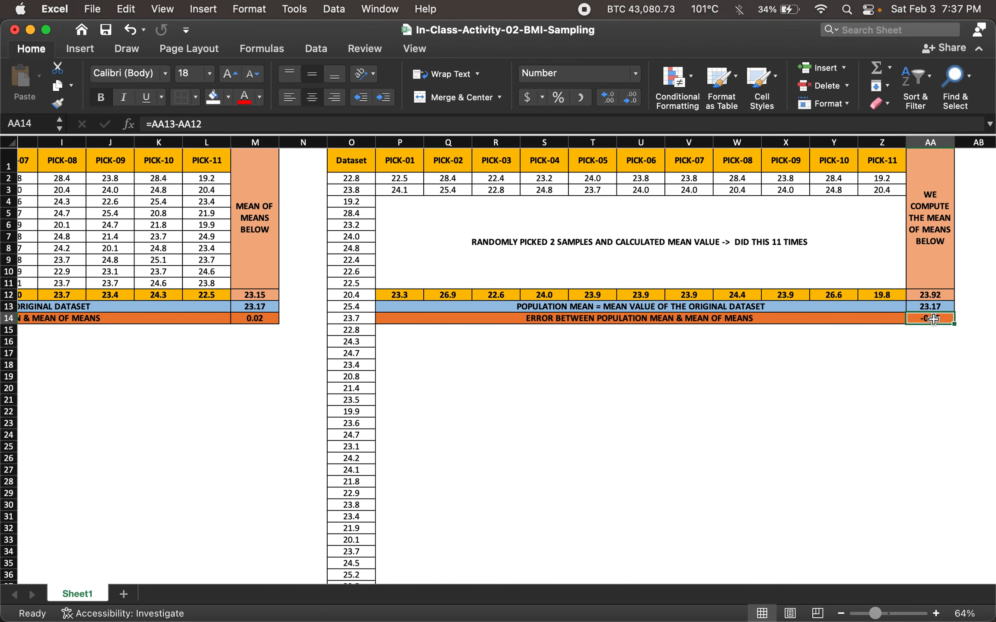
click(151, 125)
text(ABS)
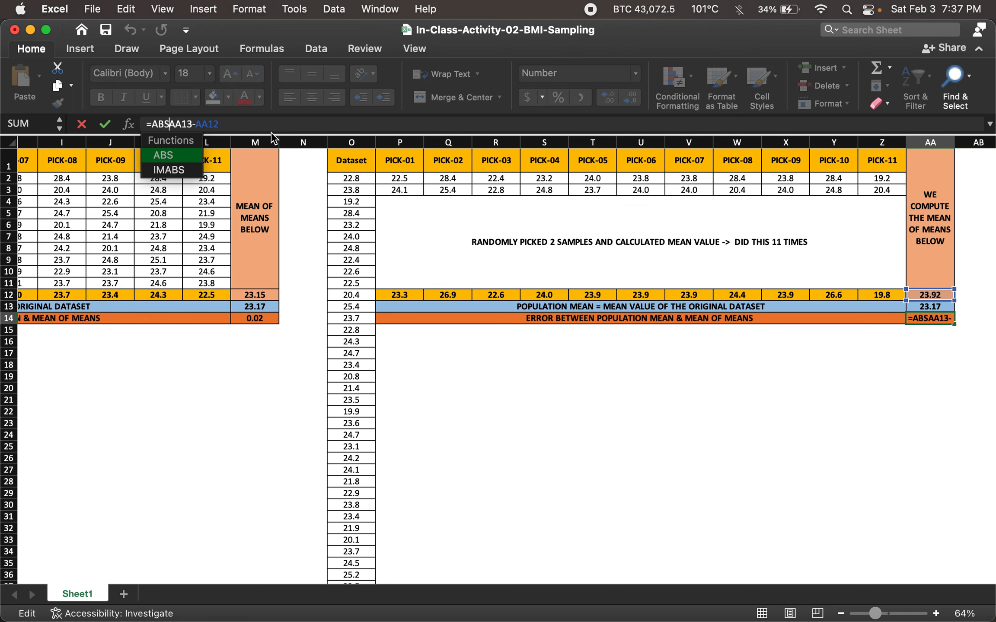
text(()
click(244, 124)
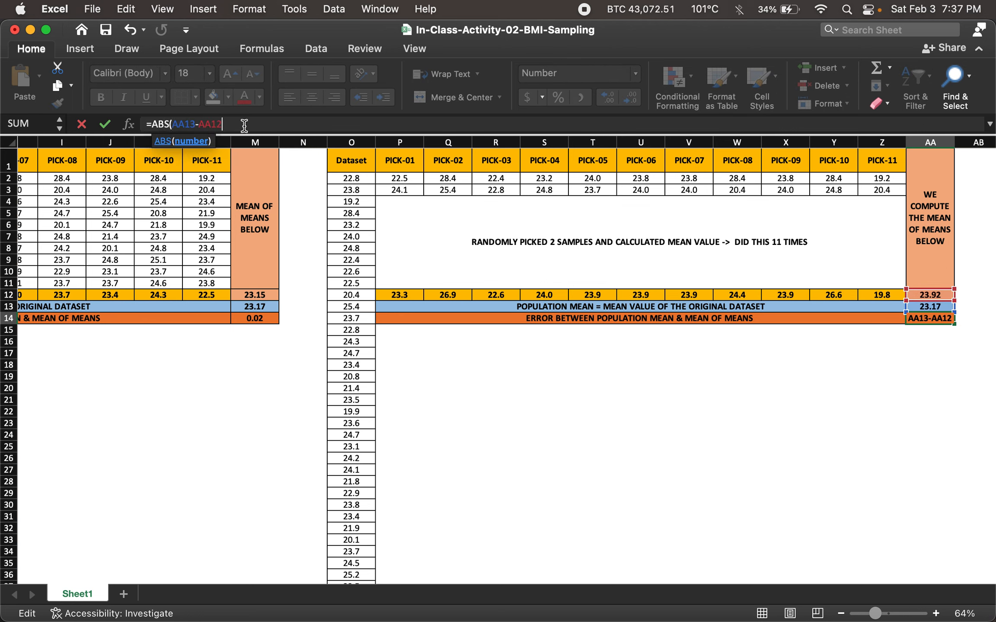
text())
key(Return)
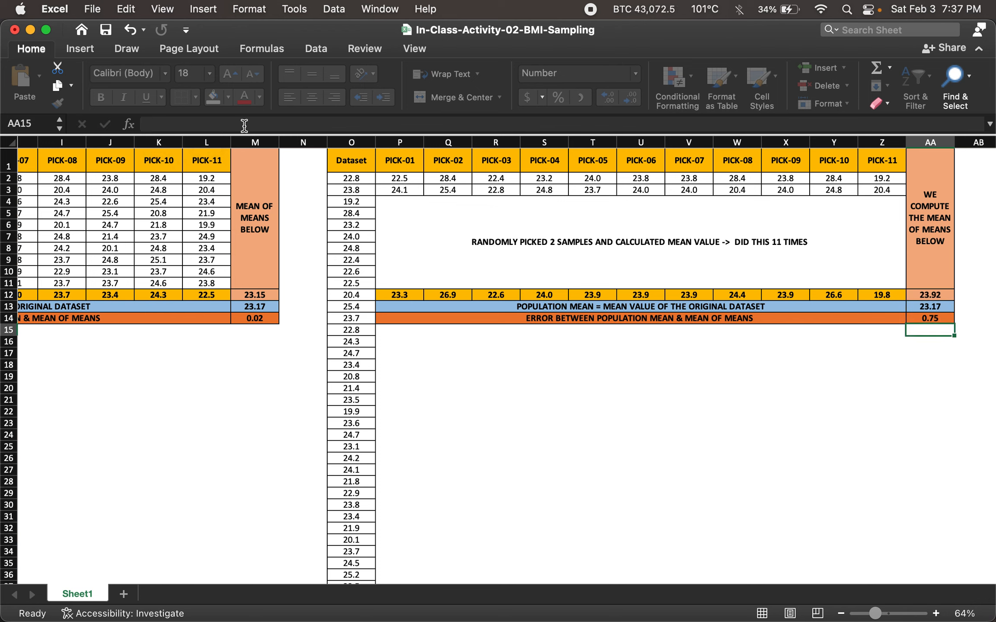
Step: Compare the absolute error of the two-value samples in AA14 with that of the ten-value samples in M14
click(931, 318)
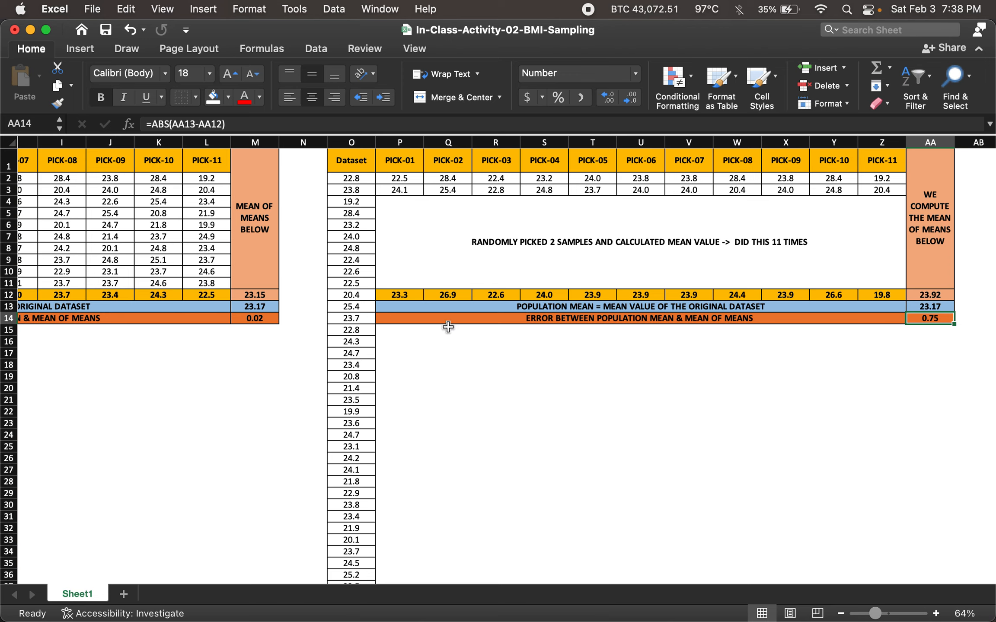
super+click(255, 320)
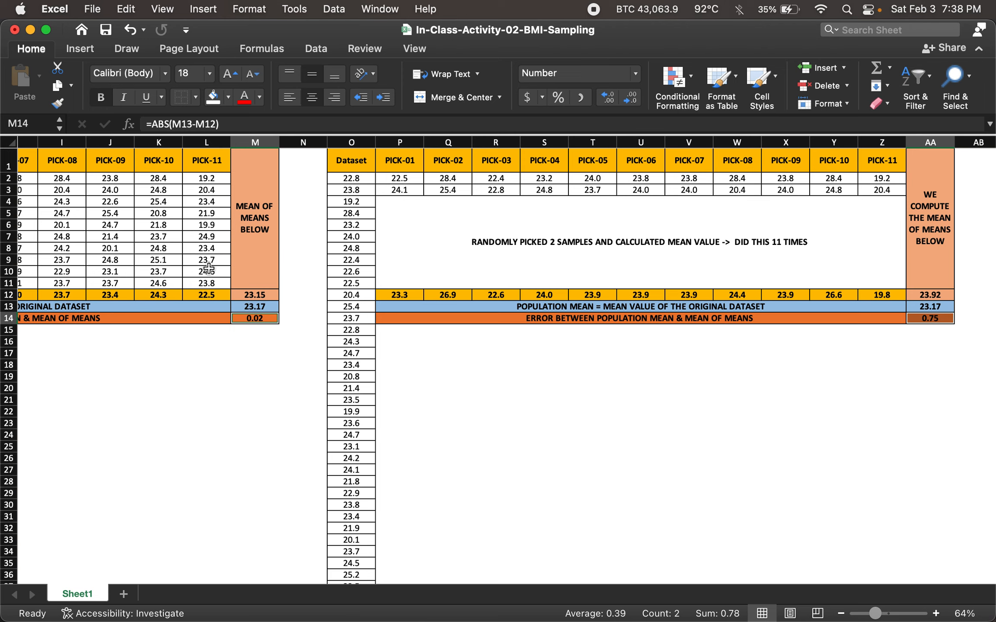
click(260, 333)
click(259, 318)
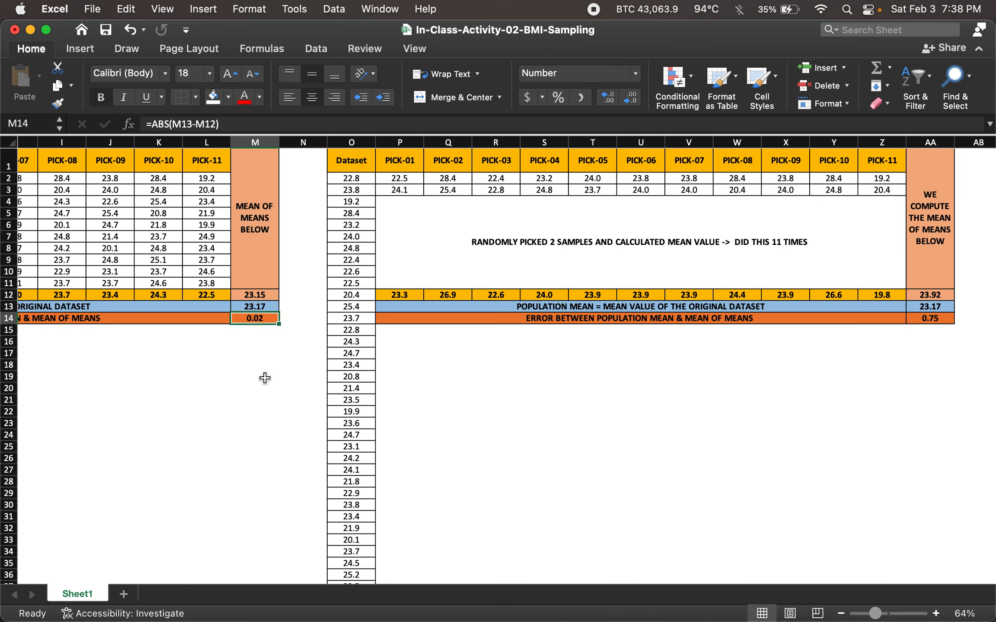